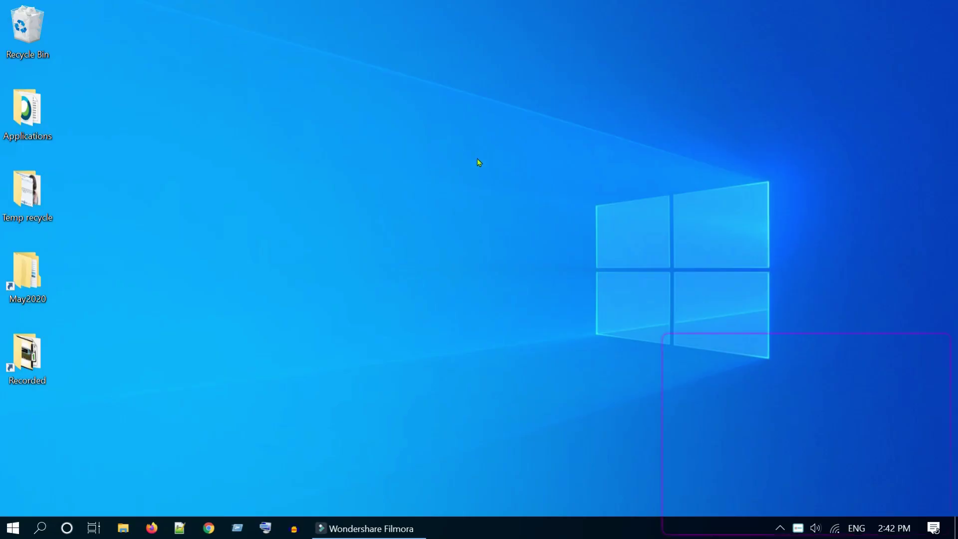
- Expand the Action Center's quick action tiles to look for Bluetooth, then close it
left_click(930, 527)
left_click(700, 446)
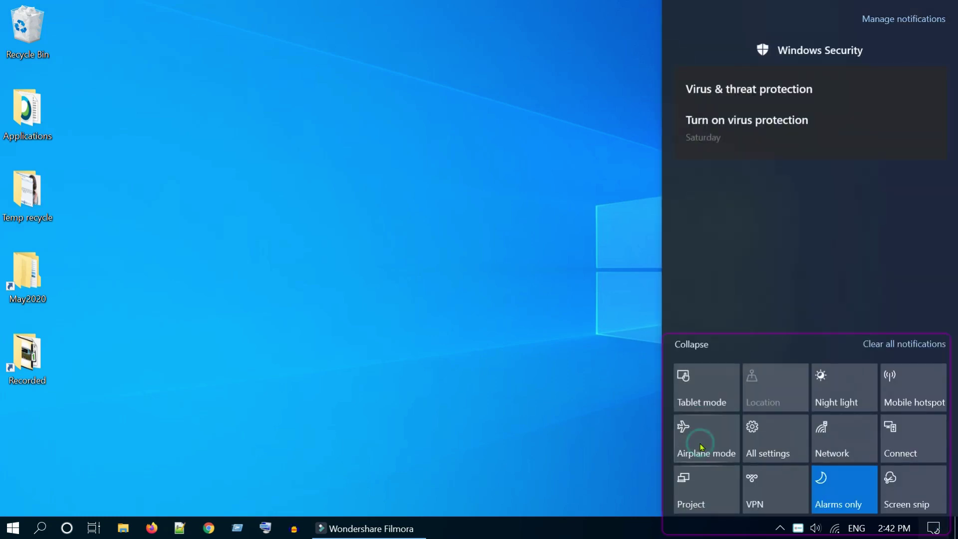
left_click(598, 252)
- Search 'blue' and open Bluetooth and other devices settings
left_click(39, 526)
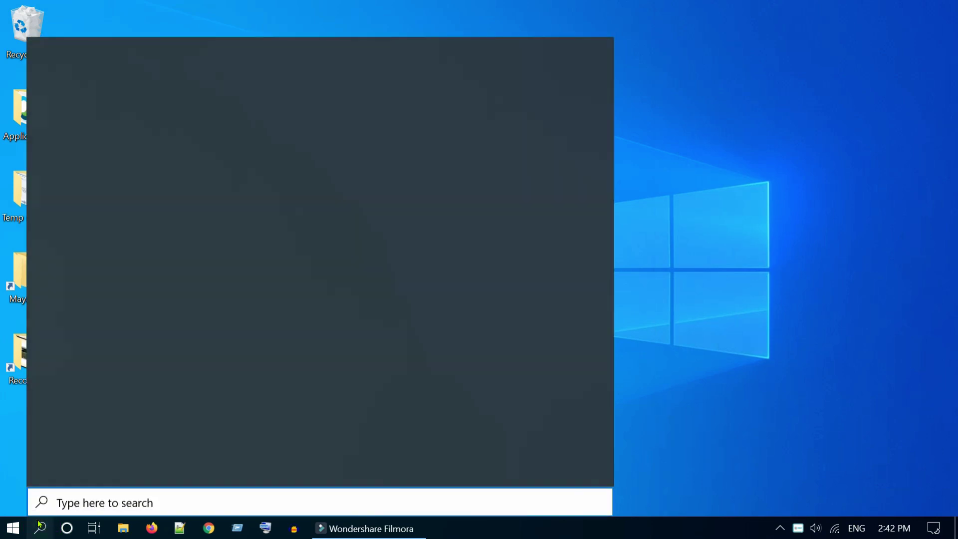
type("blue")
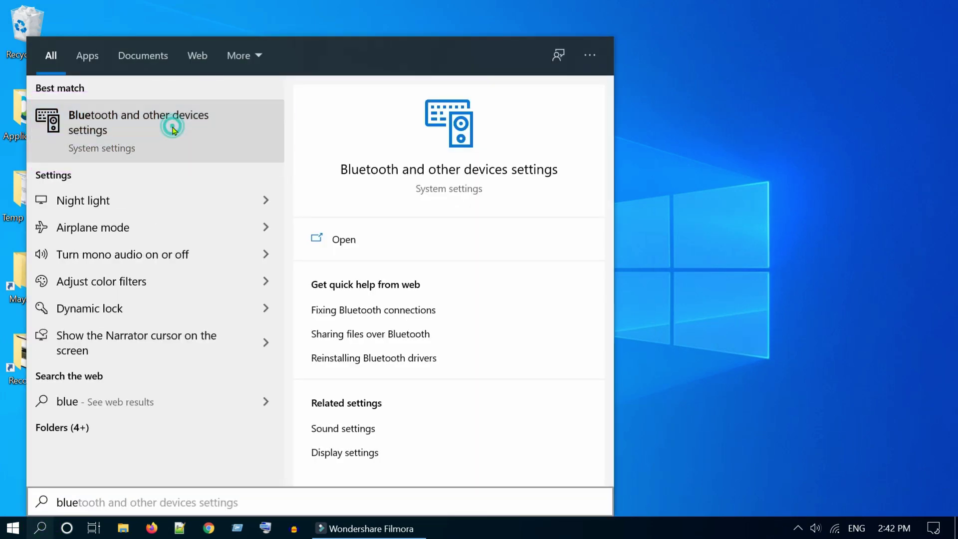
left_click(173, 128)
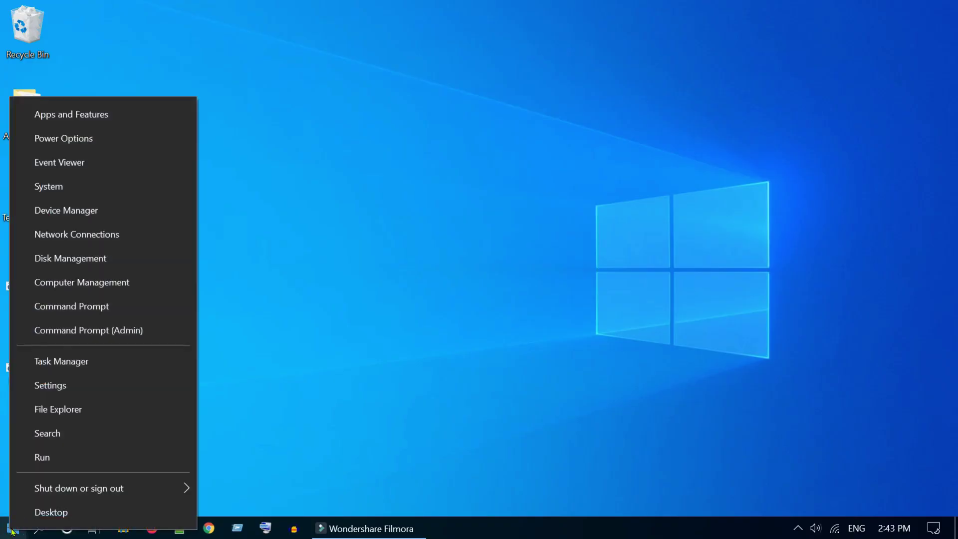
- In Device Manager, have Windows automatically search for a CSR_BTPORT_01 driver update
left_click(133, 217)
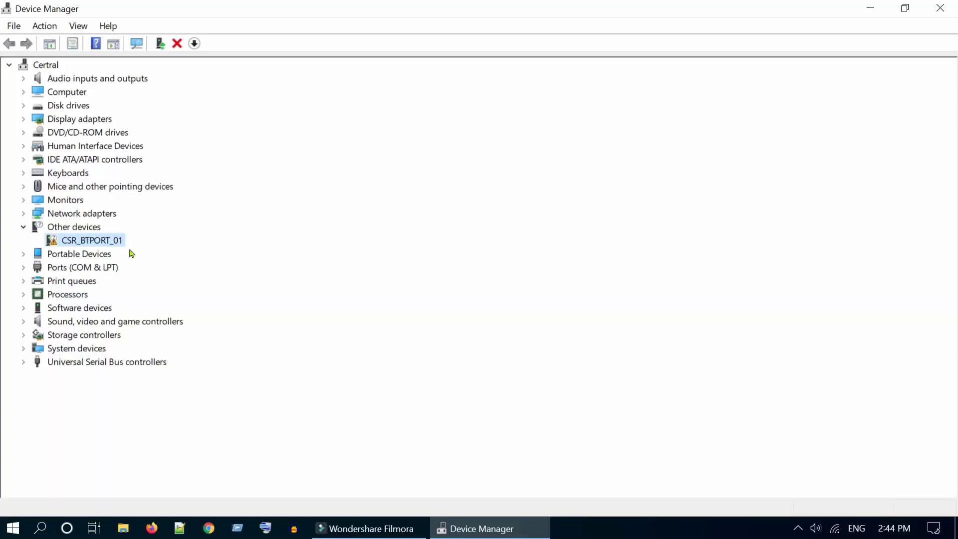
right_click(116, 243)
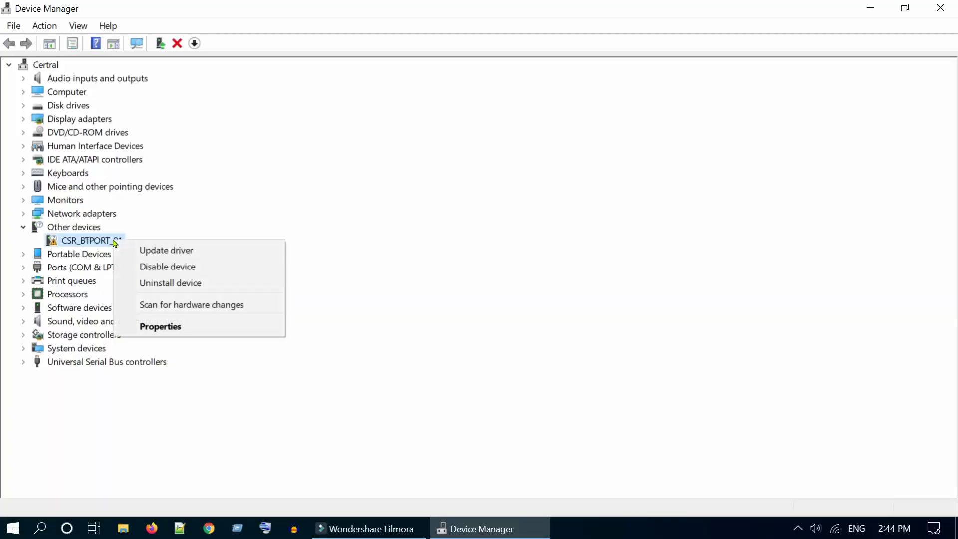
left_click(211, 250)
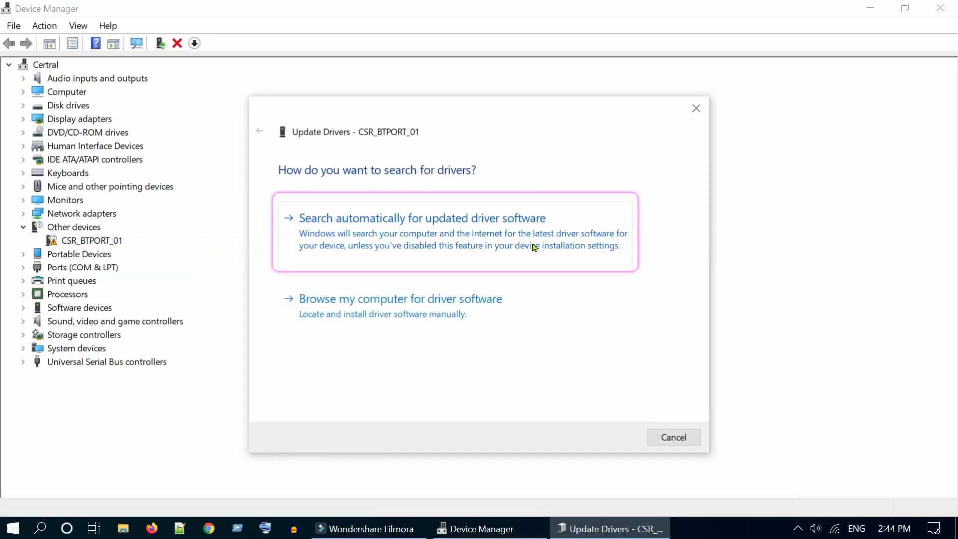
left_click(505, 246)
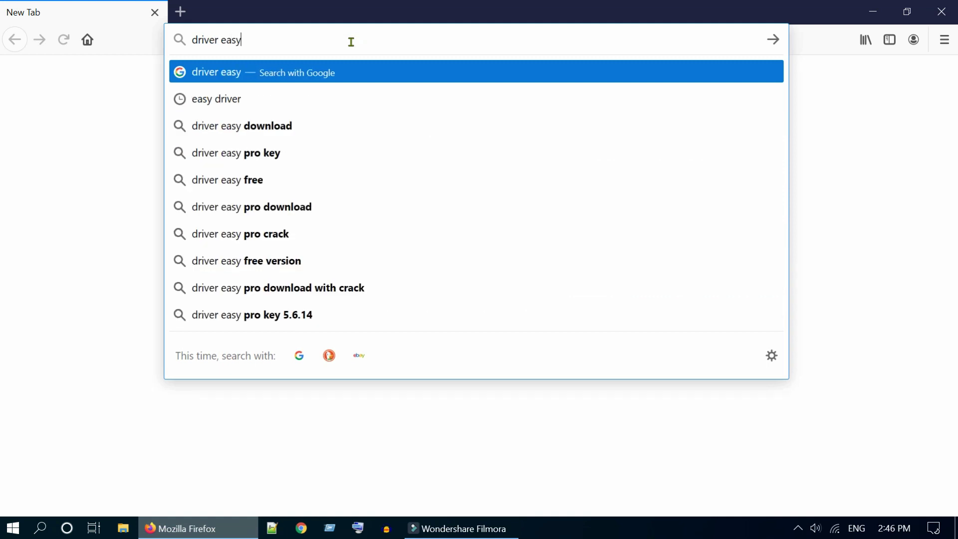
- Search 'driver easy', open drivereasy.com and save the free version's setup file
key("Return")
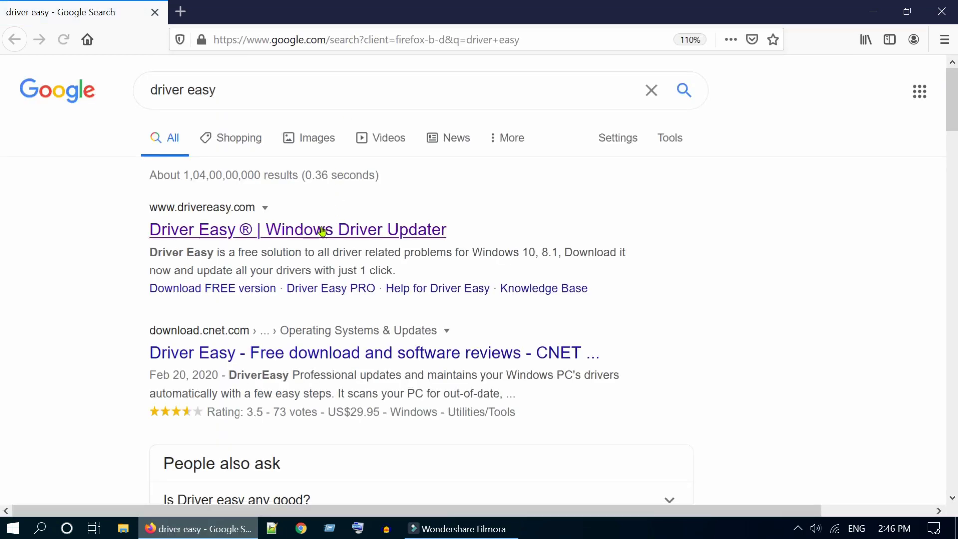
left_click(323, 230)
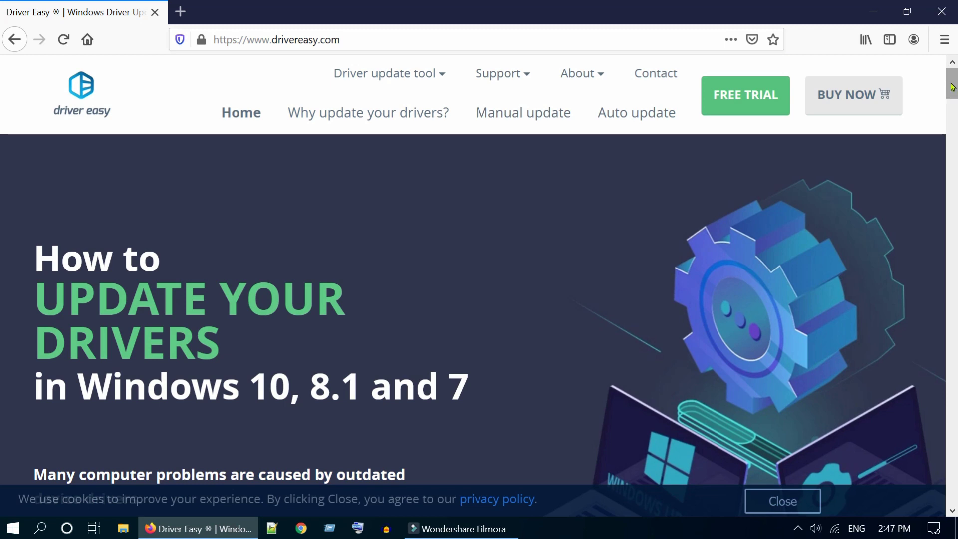
left_click_drag(952, 86, 954, 429)
left_click(334, 244)
left_click(467, 168)
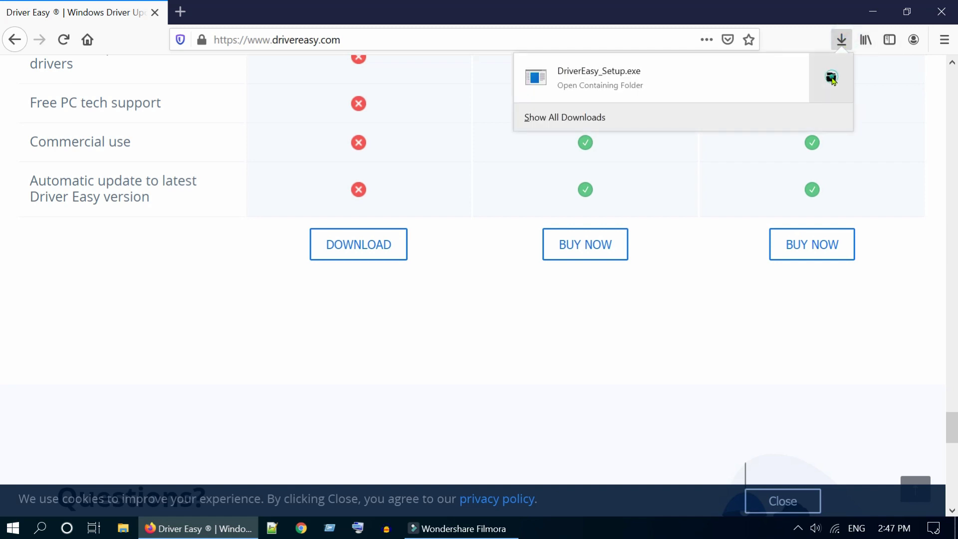
- Launch DriverEasy_Setup.exe from the Downloads folder, confirming the run warning
left_click(832, 77)
double_click(171, 165)
left_click(514, 283)
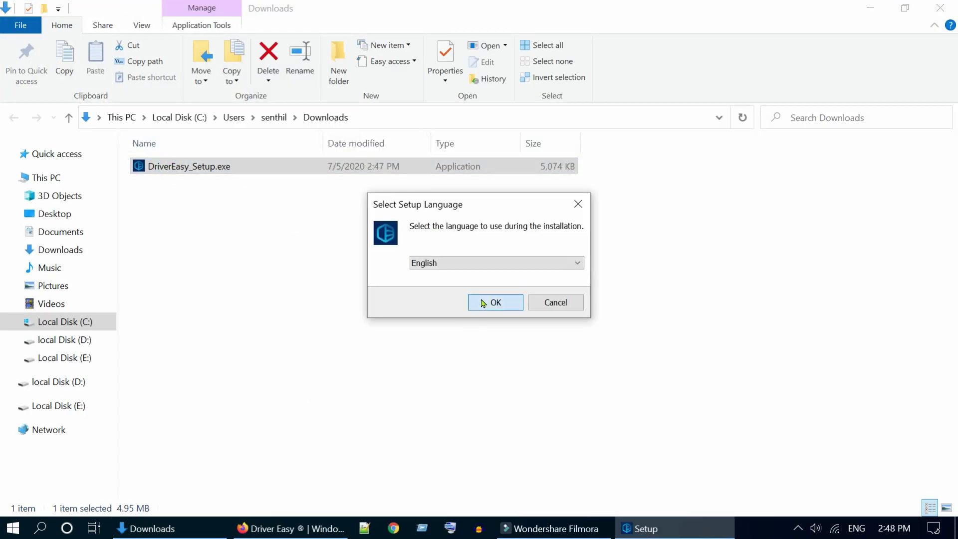
- Install Driver Easy in English, launch it and scan for missing drivers
left_click(483, 302)
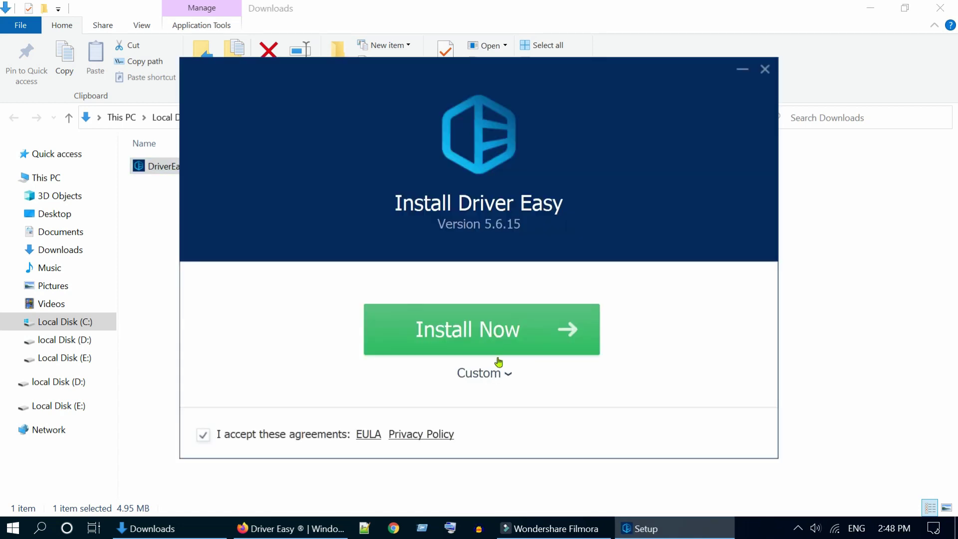
left_click(498, 334)
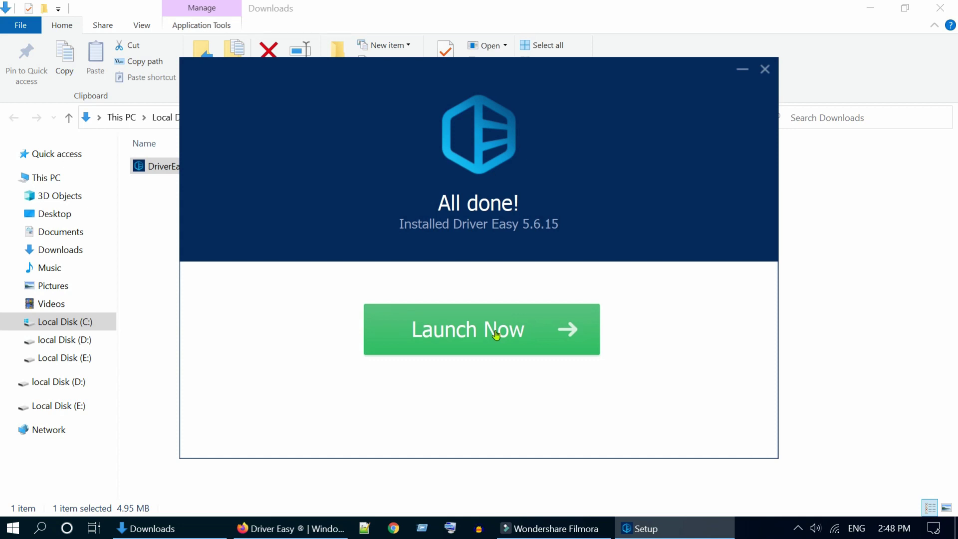
left_click(496, 335)
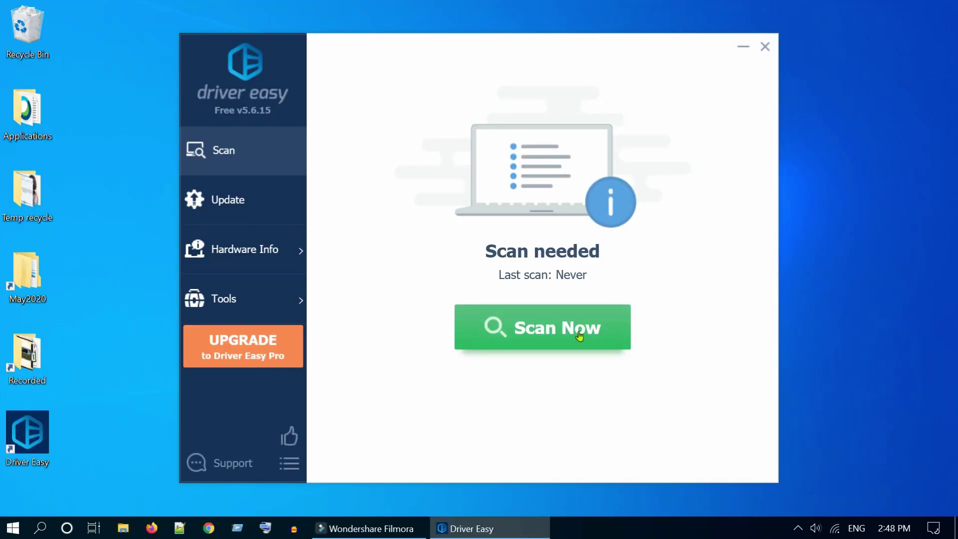
left_click(579, 336)
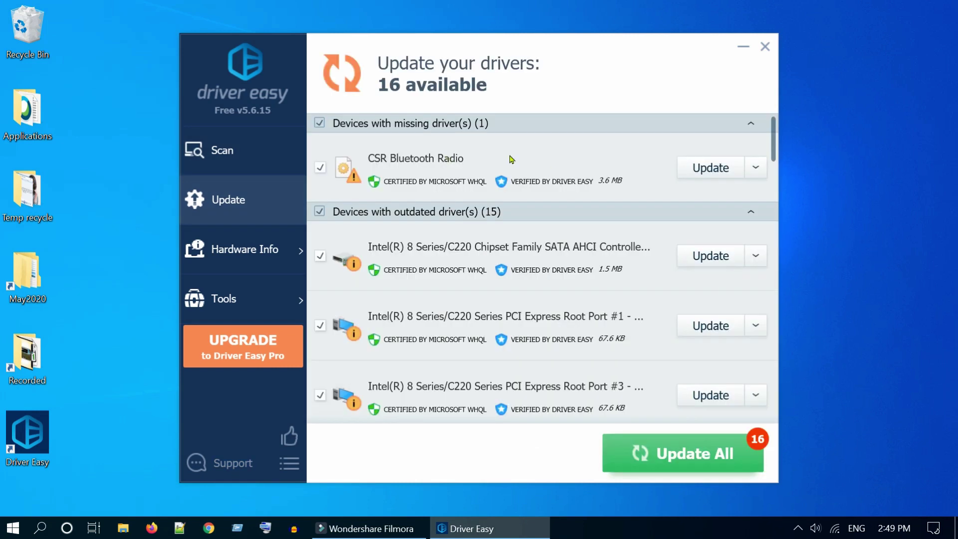
- Download the CSR Bluetooth Radio driver for manual install and copy its folder path
left_click(716, 172)
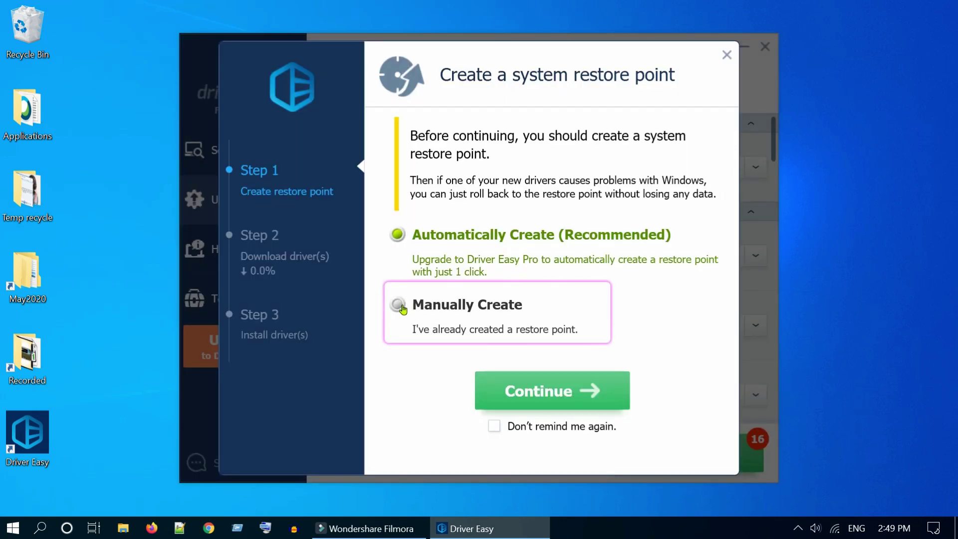
left_click(398, 307)
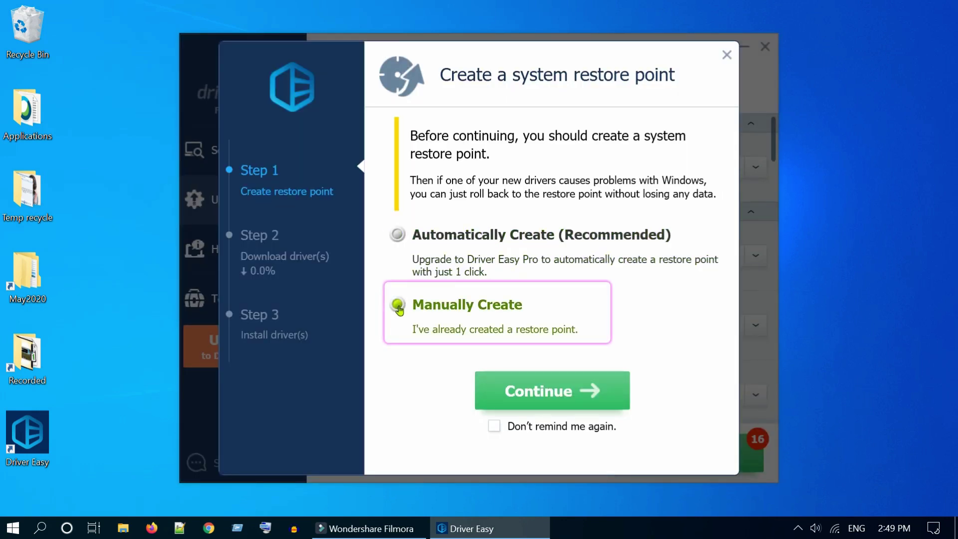
left_click(569, 388)
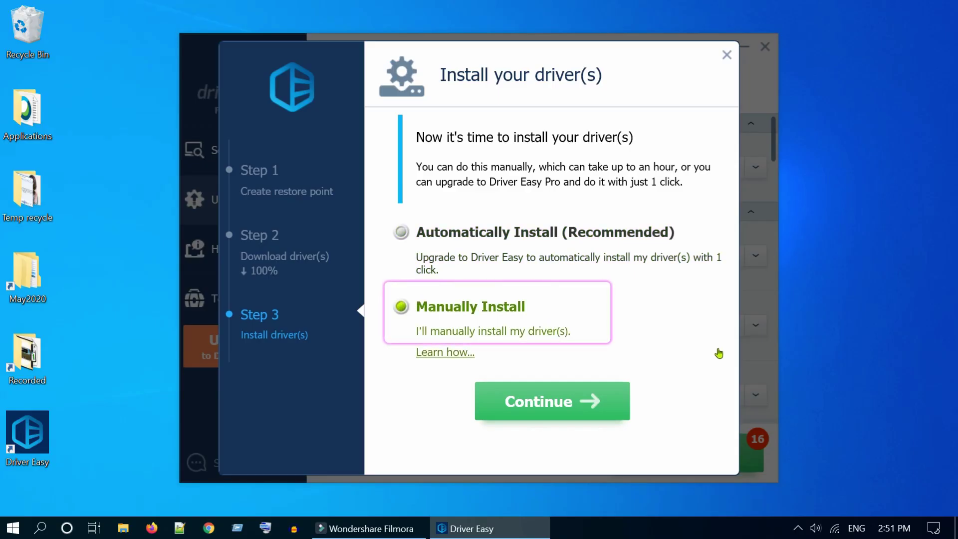
left_click(569, 417)
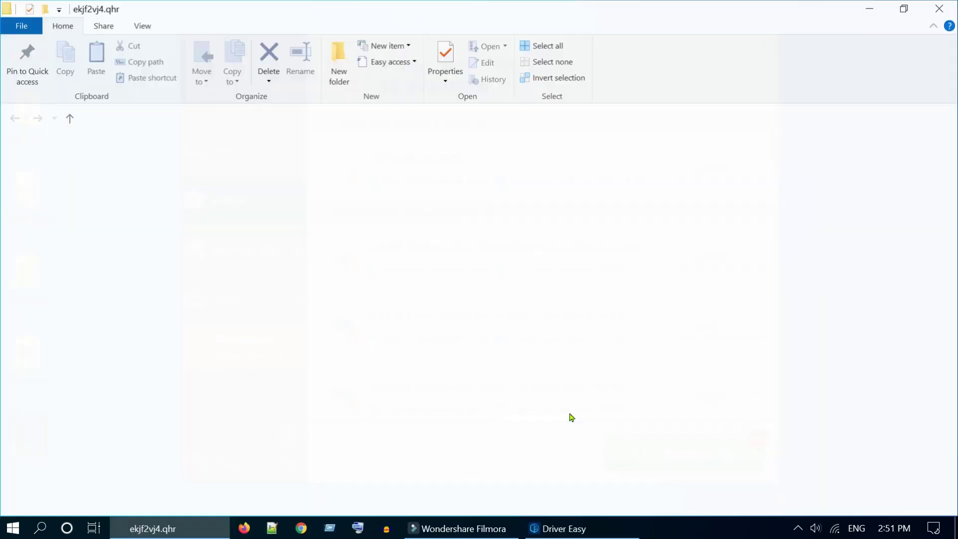
left_click(450, 120)
left_click(448, 118)
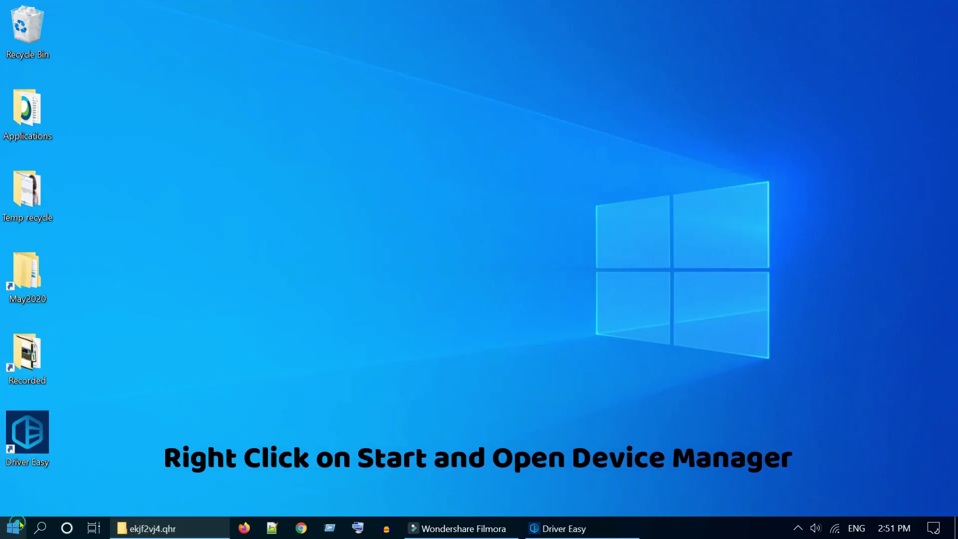
- Update CSR_BTPORT_01's driver from the pasted DriverEasy drivers folder path
right_click(23, 527)
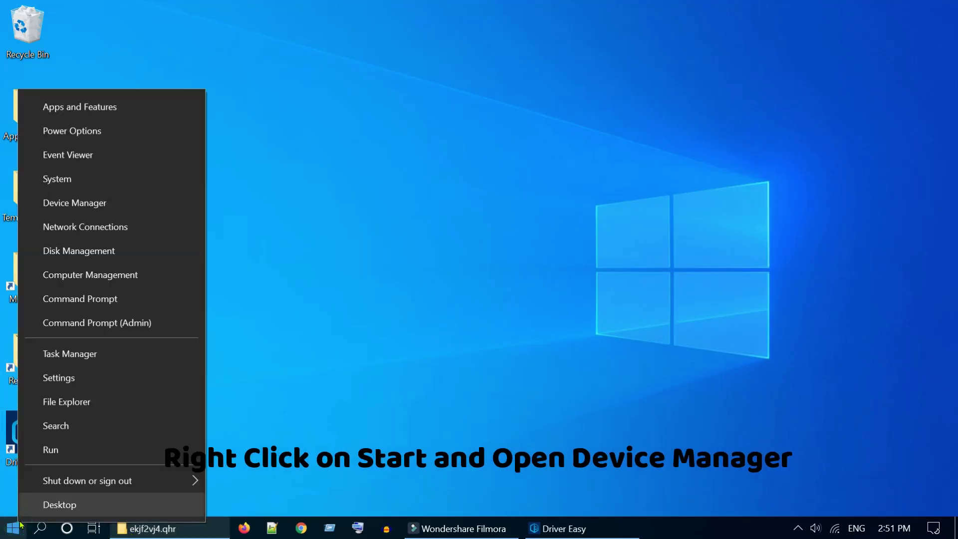
left_click(168, 209)
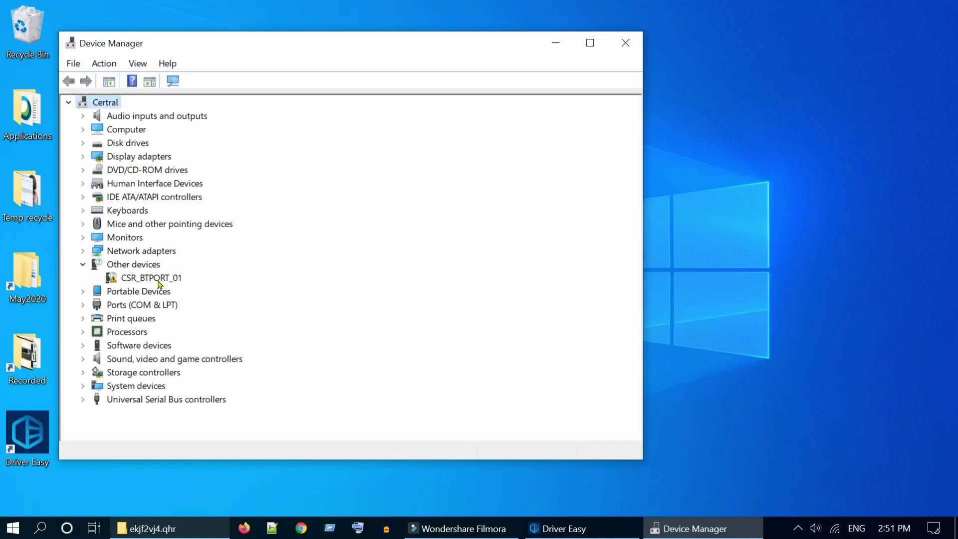
right_click(159, 278)
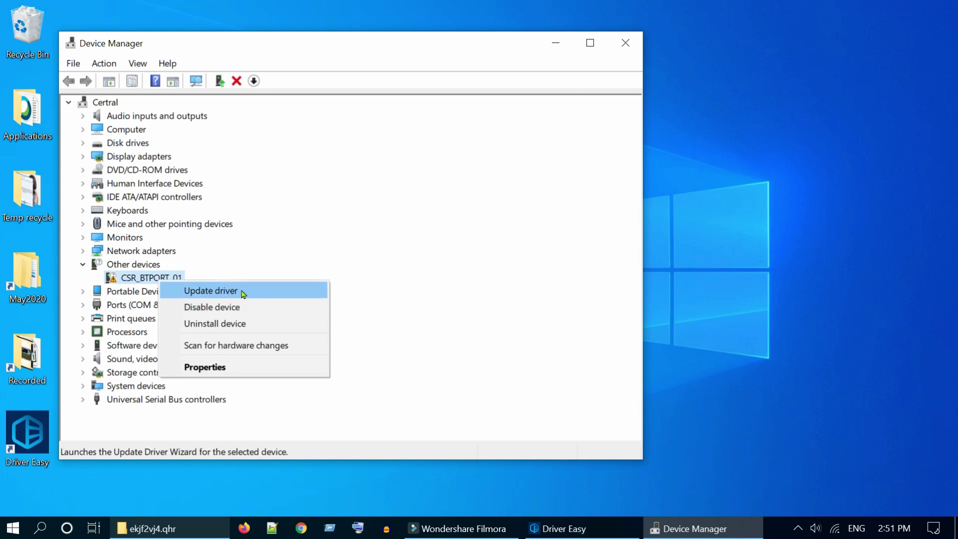
left_click(243, 294)
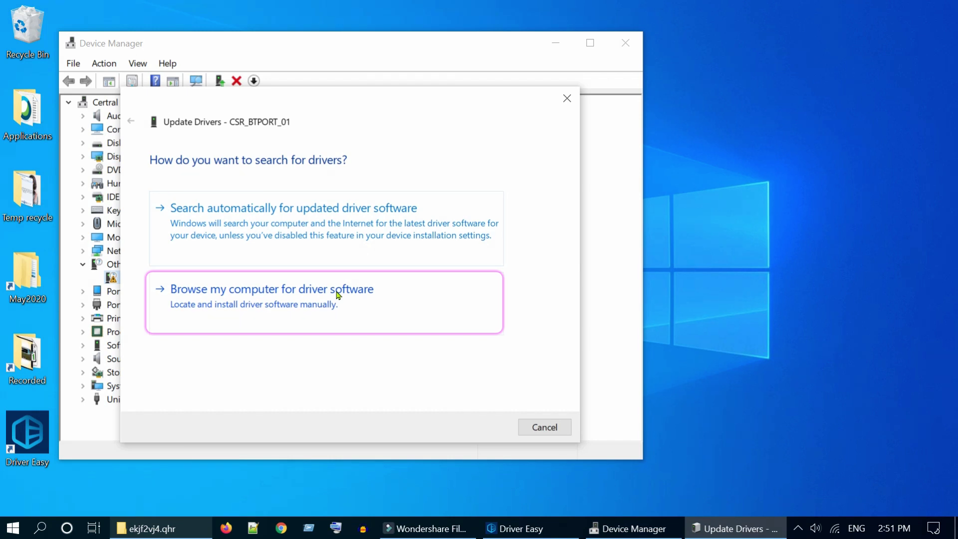
left_click(339, 294)
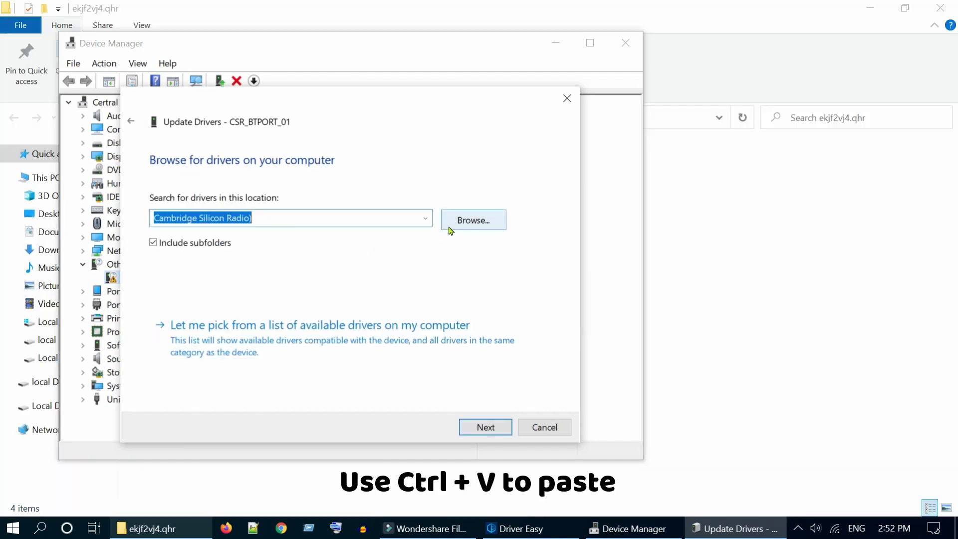
type("C:\\Users\\senthil\\AppData\\Roaming\\Easeware\\DriverEasy\\drivers\\ekjf2vj4.qhr")
key("ctrl+a")
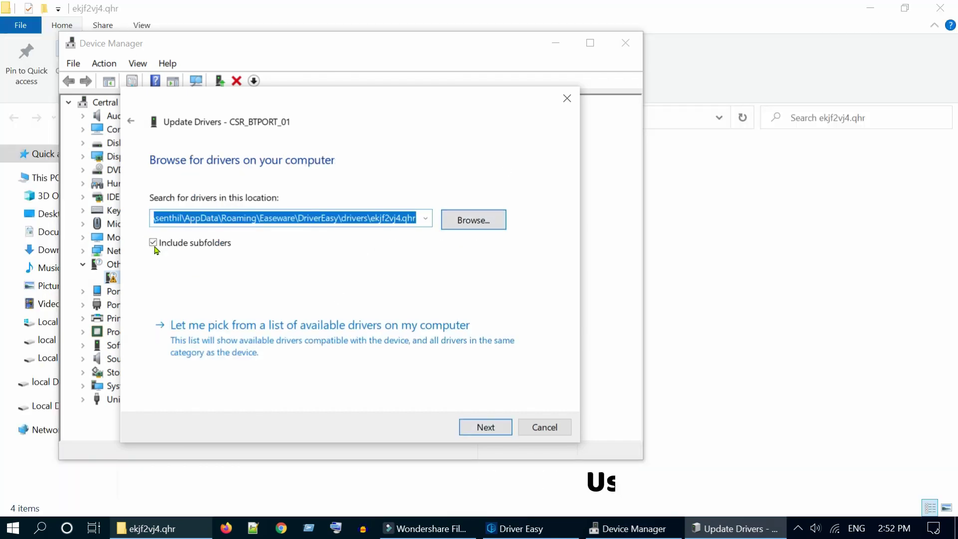
left_click(472, 429)
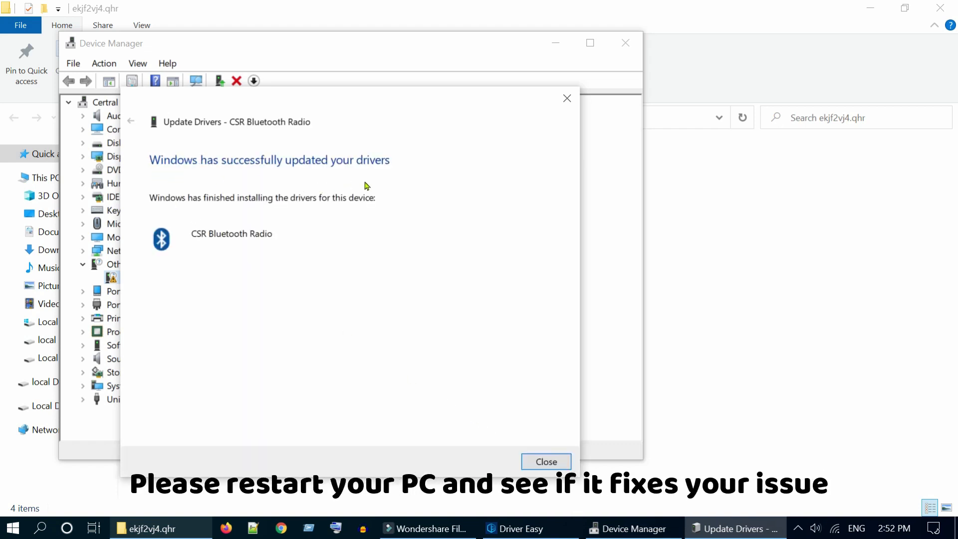
left_click(545, 460)
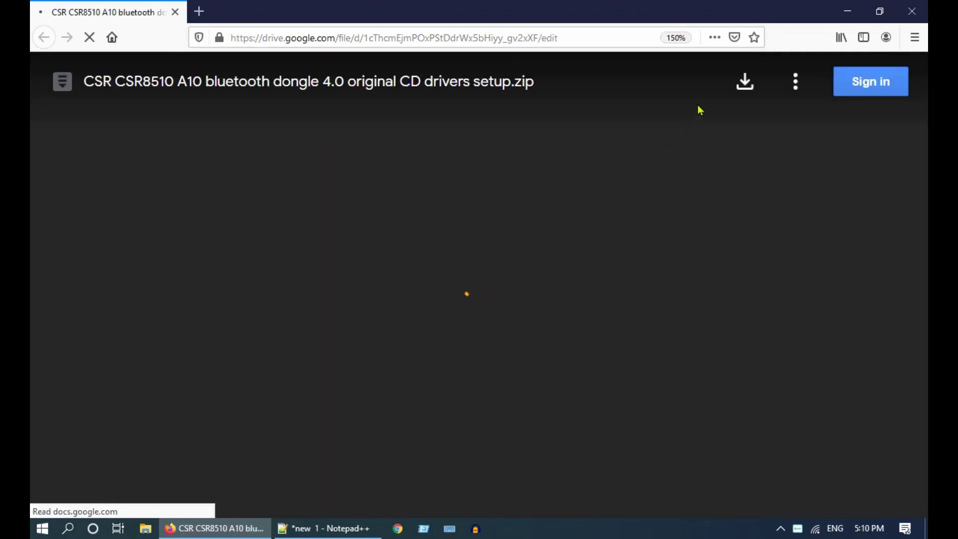
- Save the CSR8510 A10 drivers setup.zip from Google Drive despite the virus-scan warning
left_click(745, 86)
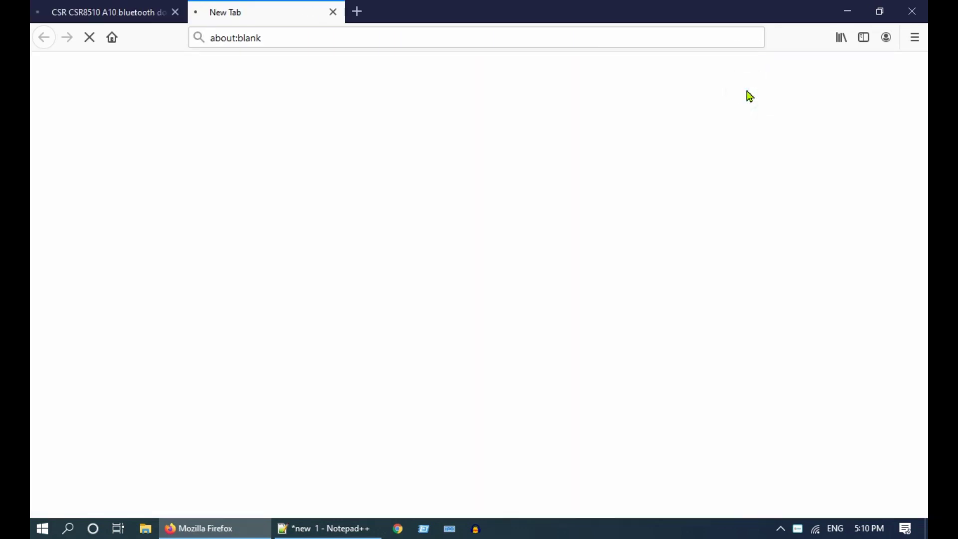
left_click(352, 286)
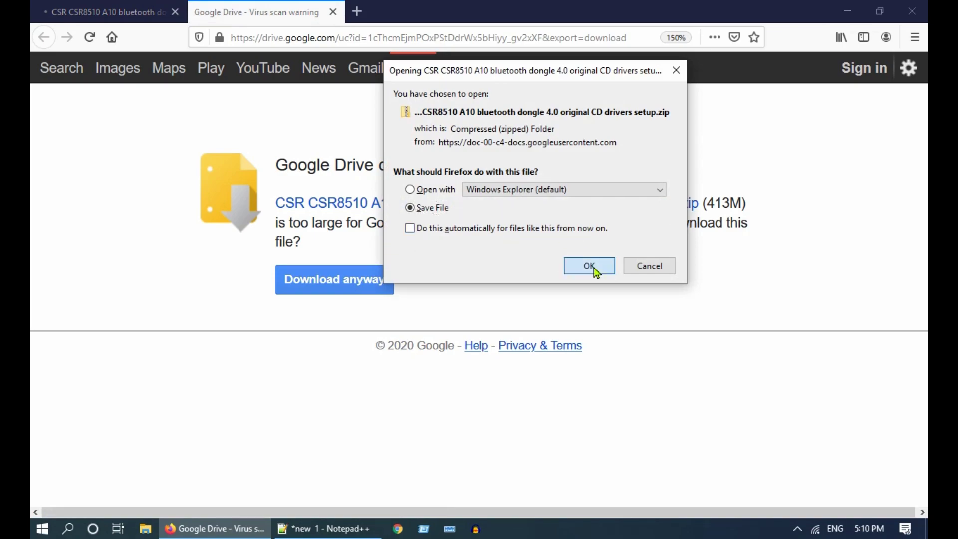
left_click(589, 264)
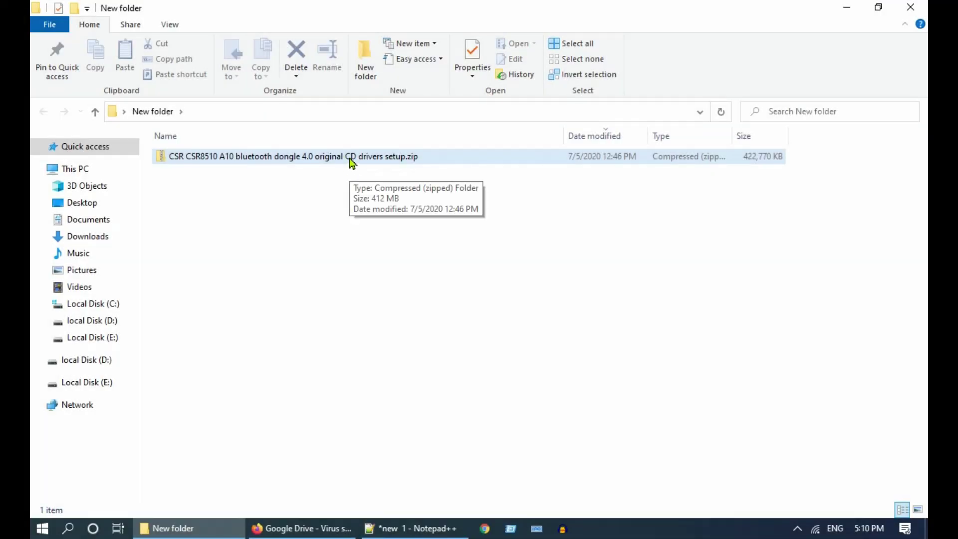
right_click(350, 158)
- Extract the zip here with 7-Zip and open the extracted setup folder
mouse_move(441, 218)
left_click(409, 265)
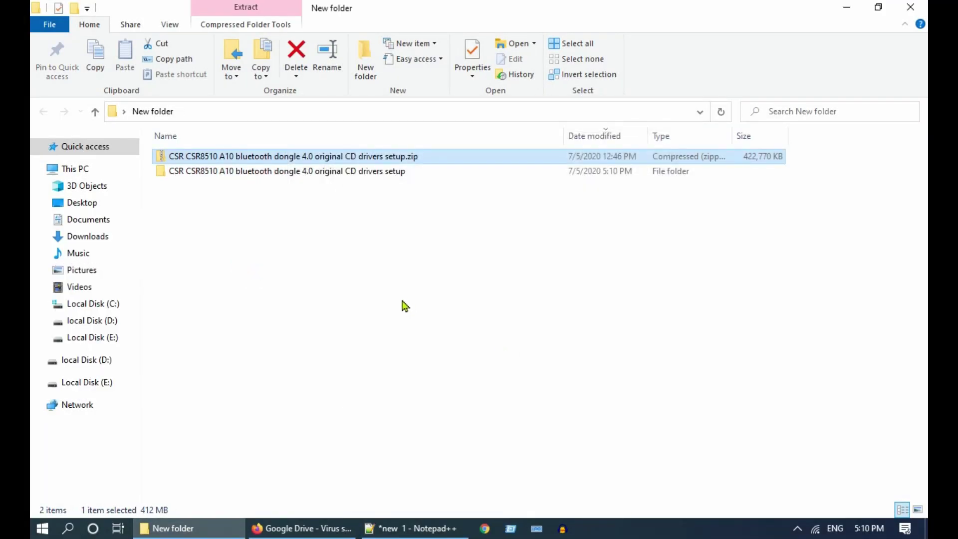
double_click(368, 172)
- Run Setup.exe to install CSR Harmony, replacing the old version and accepting the license
double_click(212, 246)
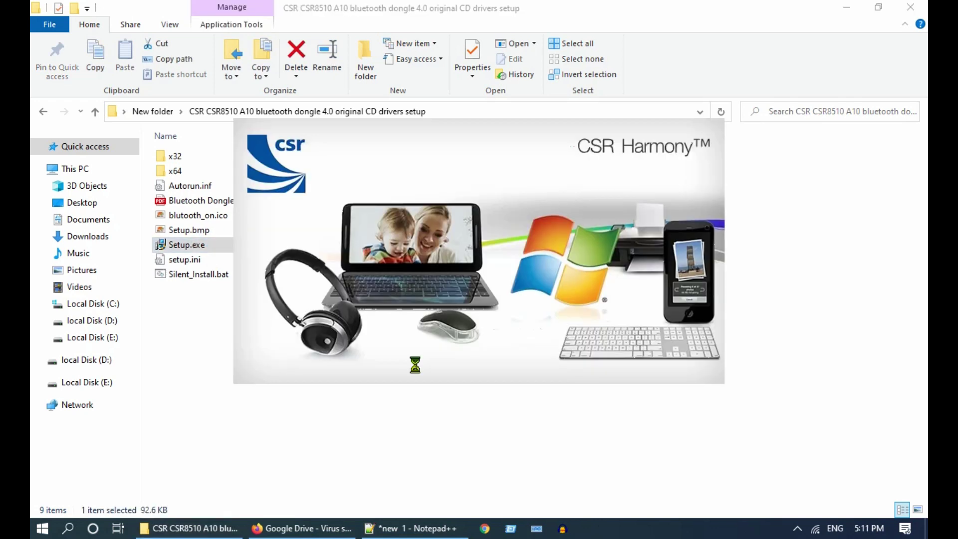
left_click(506, 294)
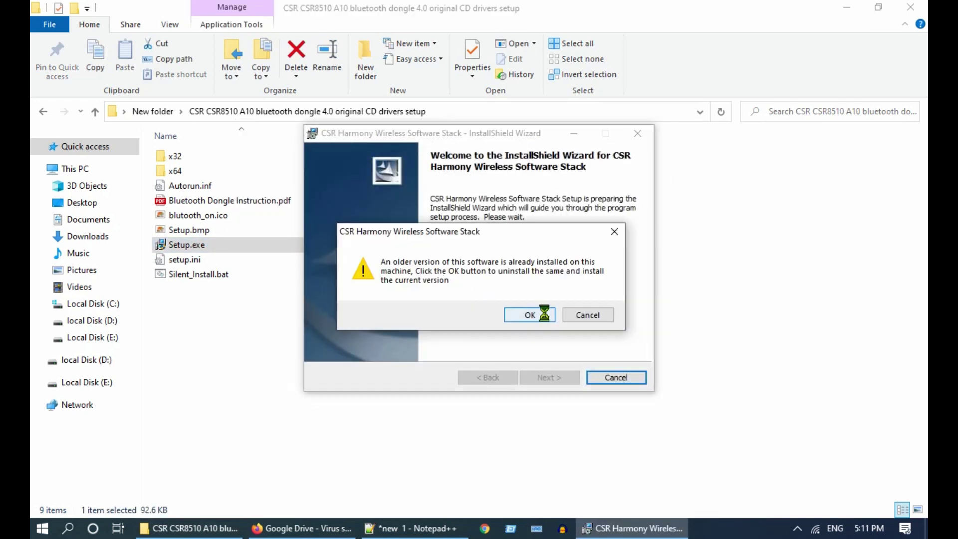
left_click(547, 318)
left_click(401, 332)
left_click(542, 377)
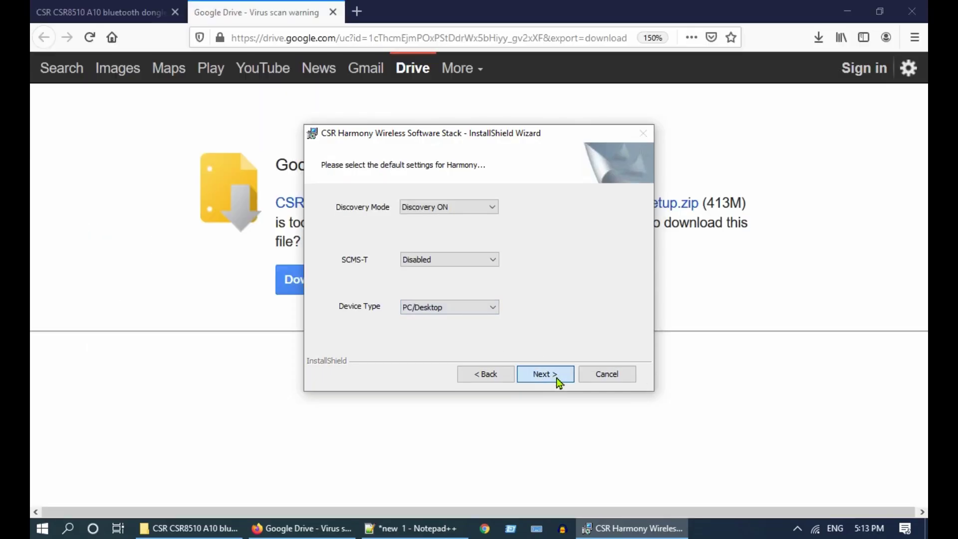
left_click(559, 378)
left_click(548, 378)
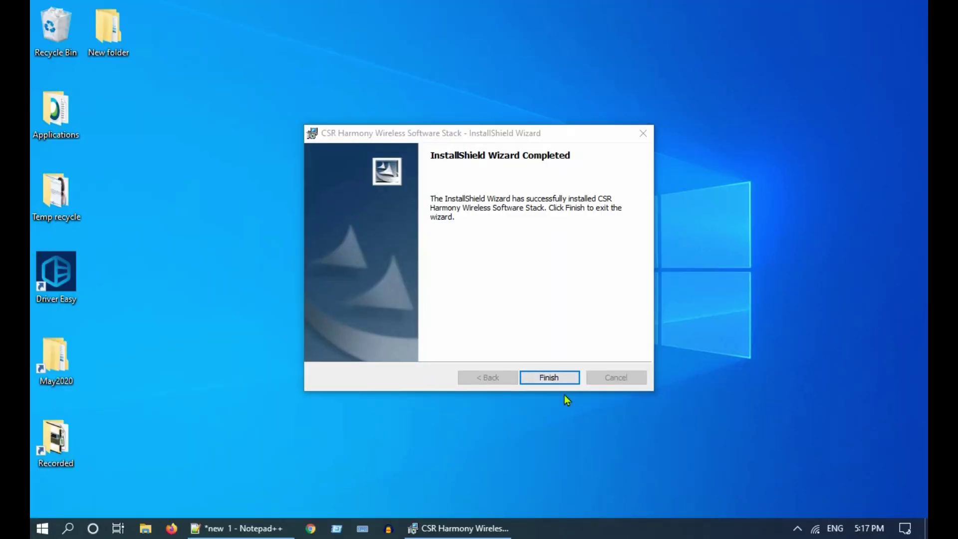
- Finish the installer and browse to C:\Program Files\CSR\CSR Harmony Wireless Software Stack
left_click(563, 381)
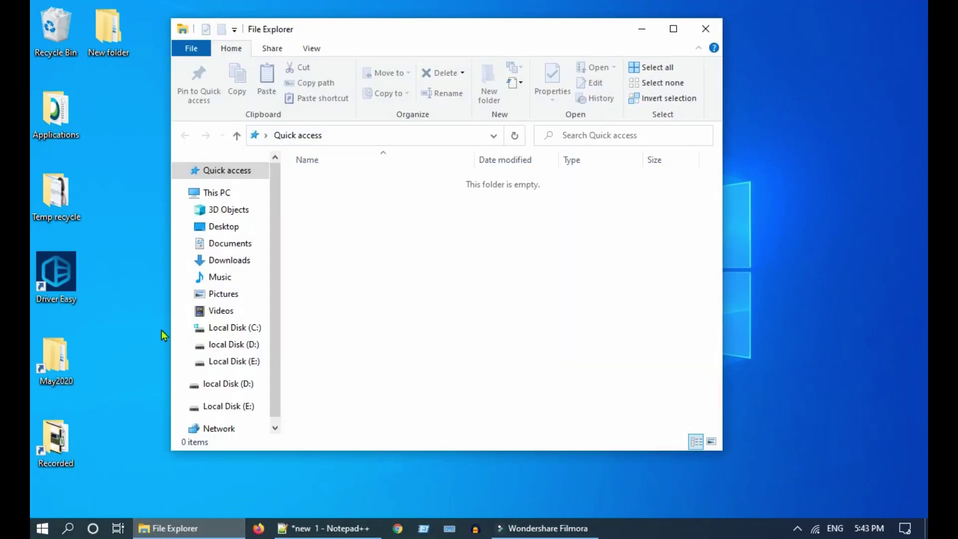
left_click(235, 328)
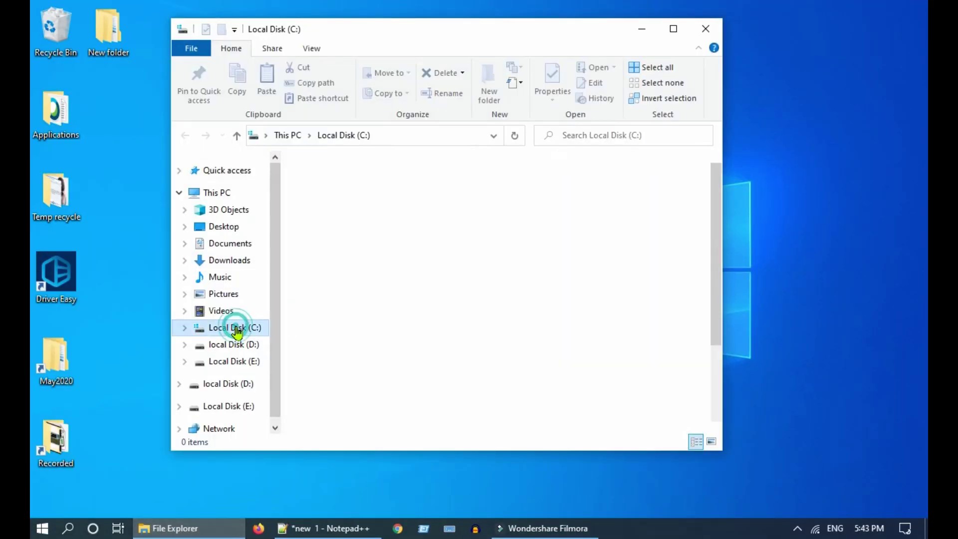
left_click(391, 270)
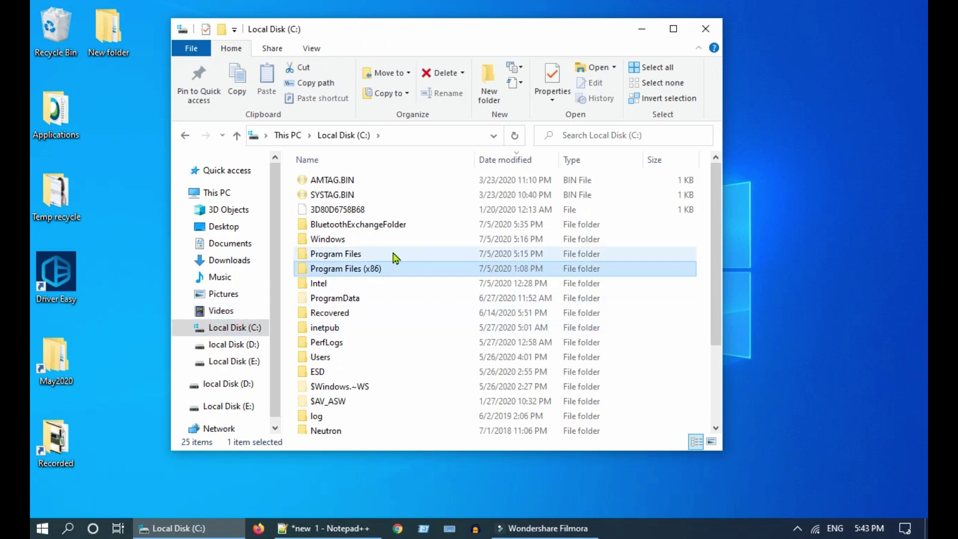
left_click(394, 256)
double_click(394, 254)
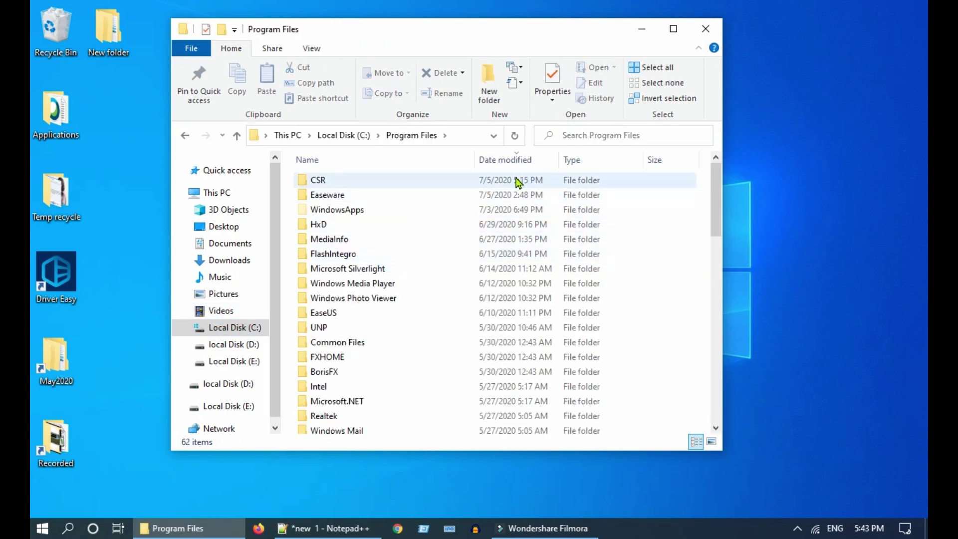
left_click(405, 181)
double_click(405, 182)
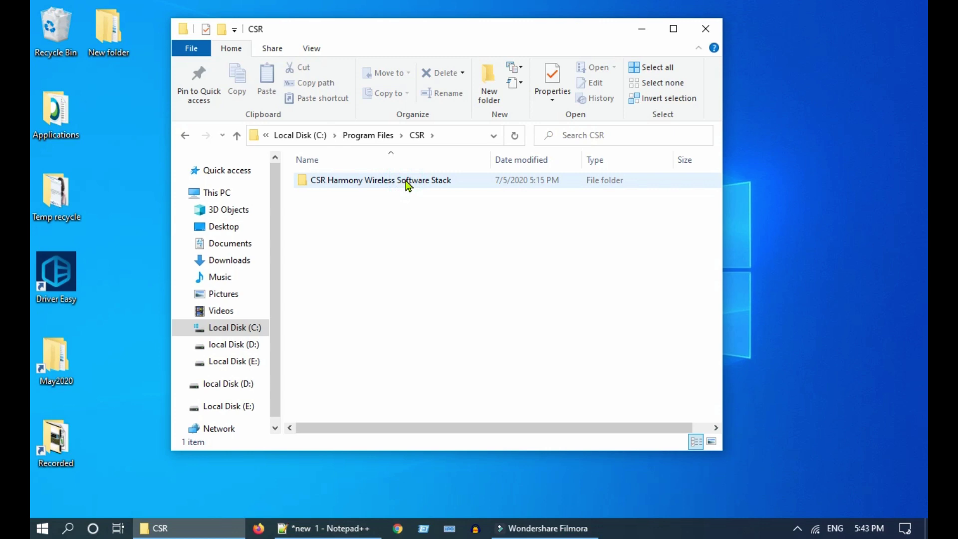
double_click(406, 182)
left_click(672, 28)
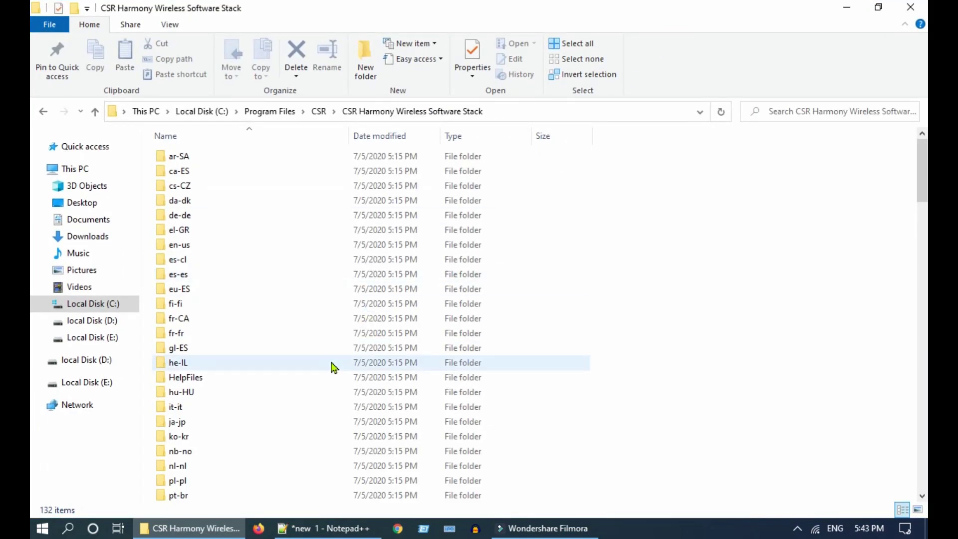
scroll(275, 364, "down", 20)
- Create a desktop shortcut to TrayApplication.exe and minimize Explorer
left_click(223, 349)
right_click(222, 349)
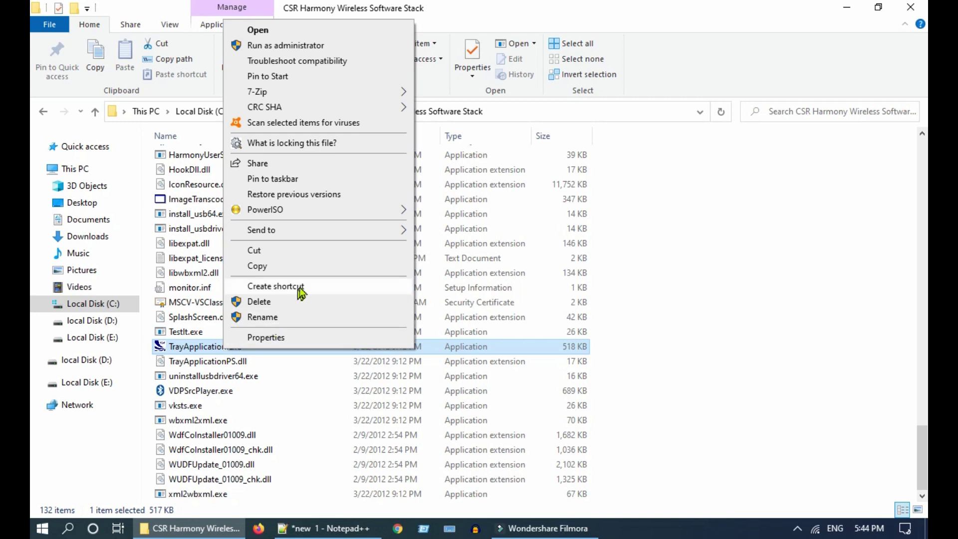
left_click(301, 287)
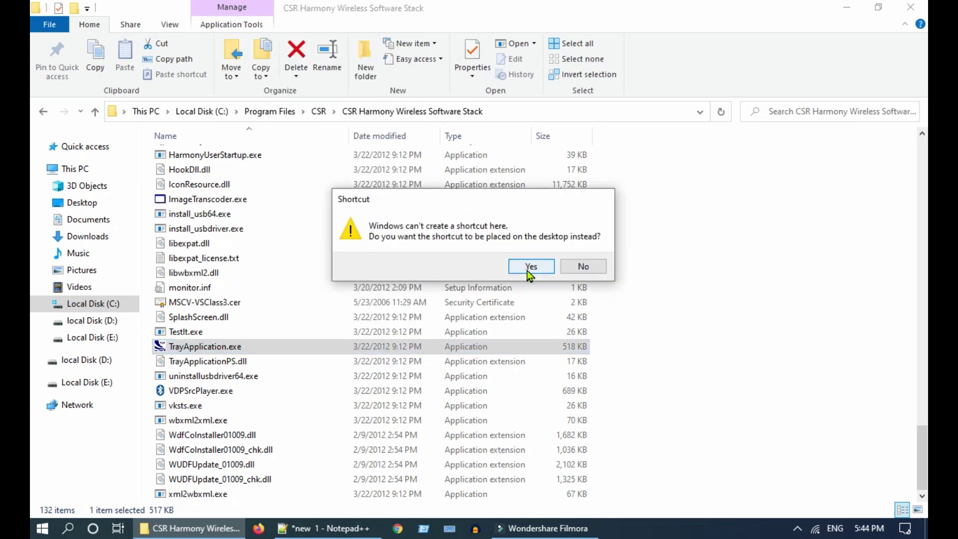
left_click(528, 269)
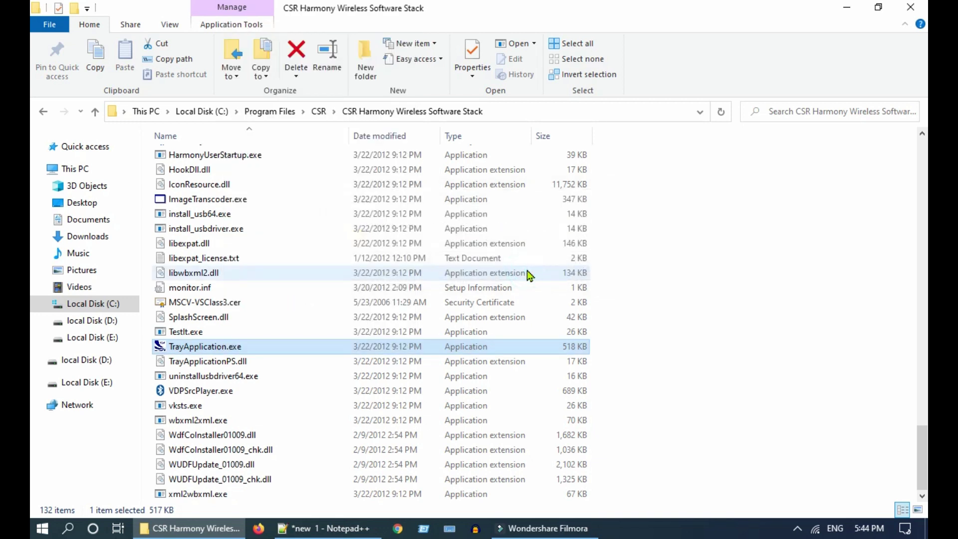
left_click(849, 9)
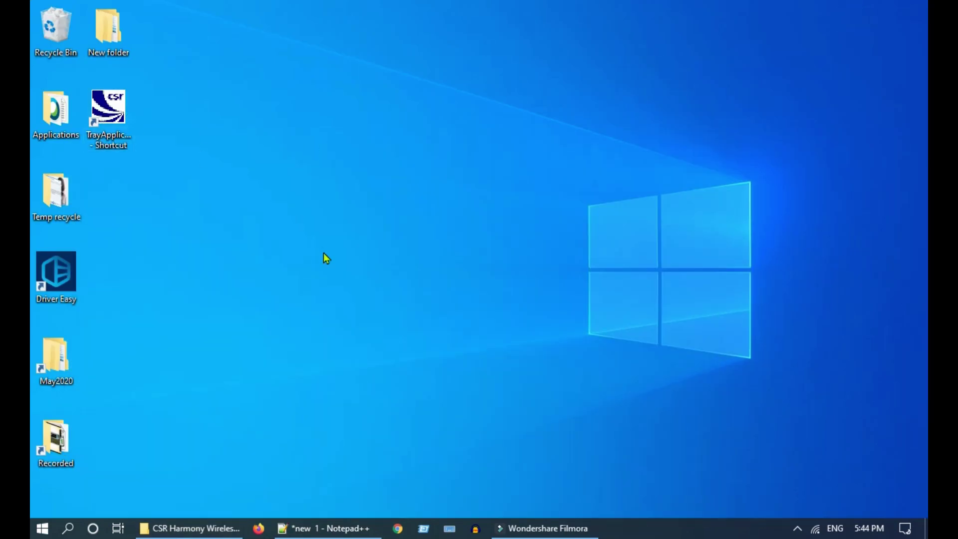
- Select the TrayApplication shortcut and expand the hidden tray icons to find CSR Bluetooth
left_click(122, 119)
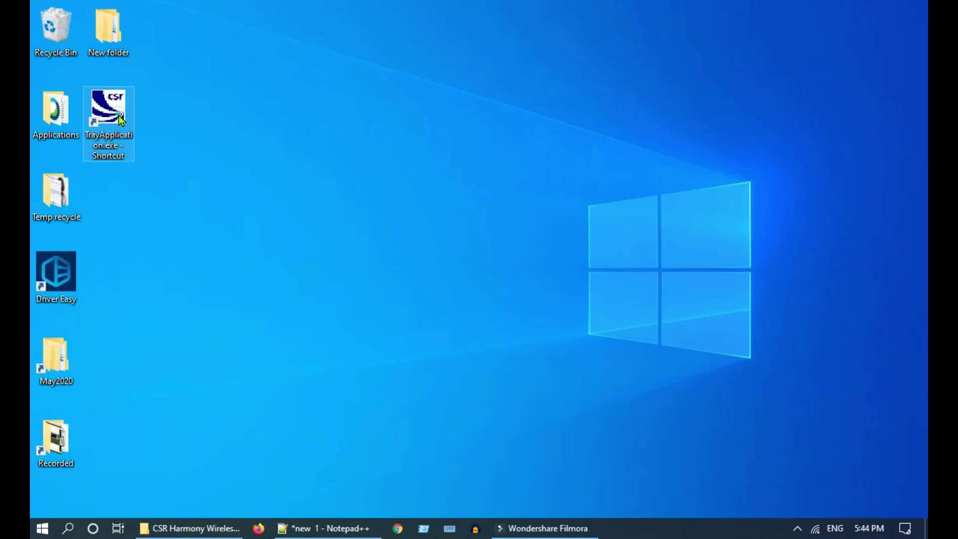
left_click(796, 529)
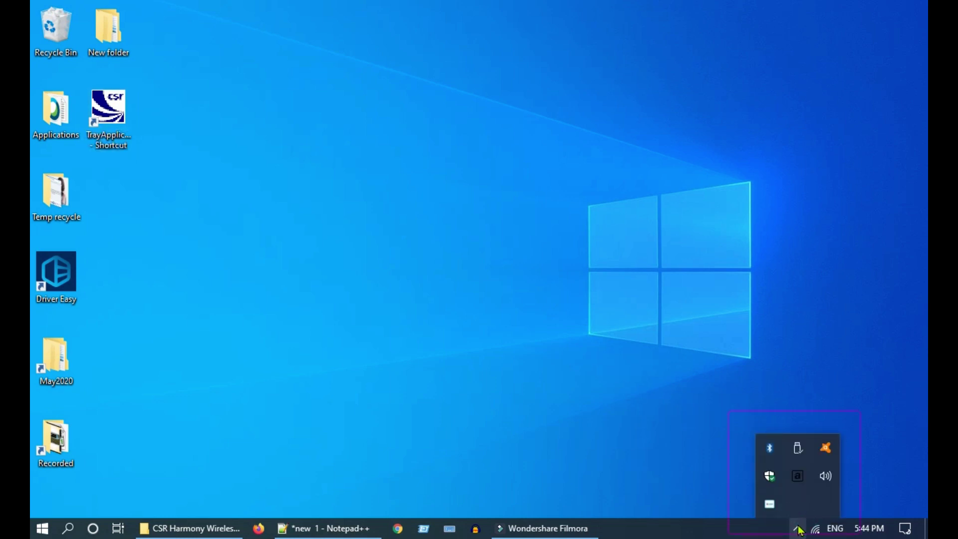
- Pair the Nokia 6.1 Plus through CSR Bluetooth's Add Device, confirming the pairing code
double_click(769, 448)
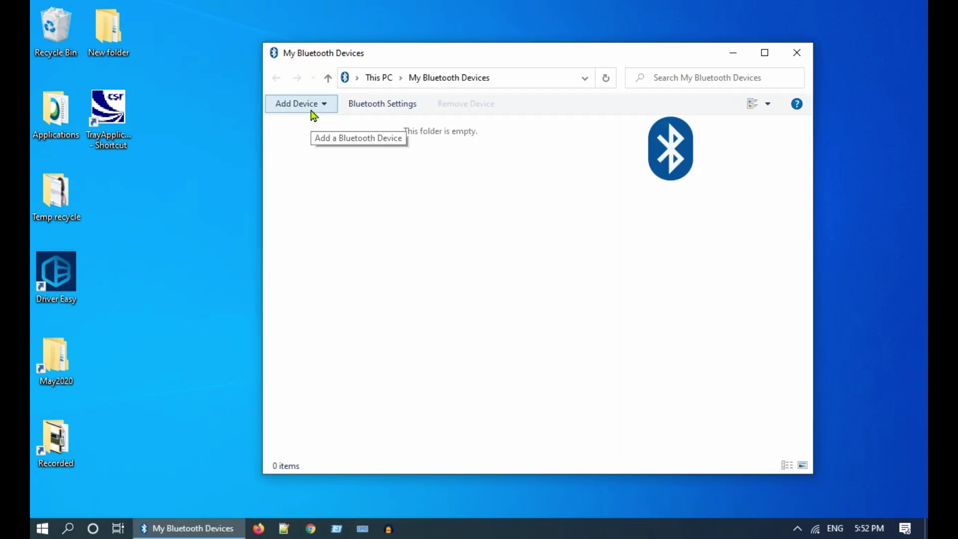
left_click(312, 108)
left_click(307, 203)
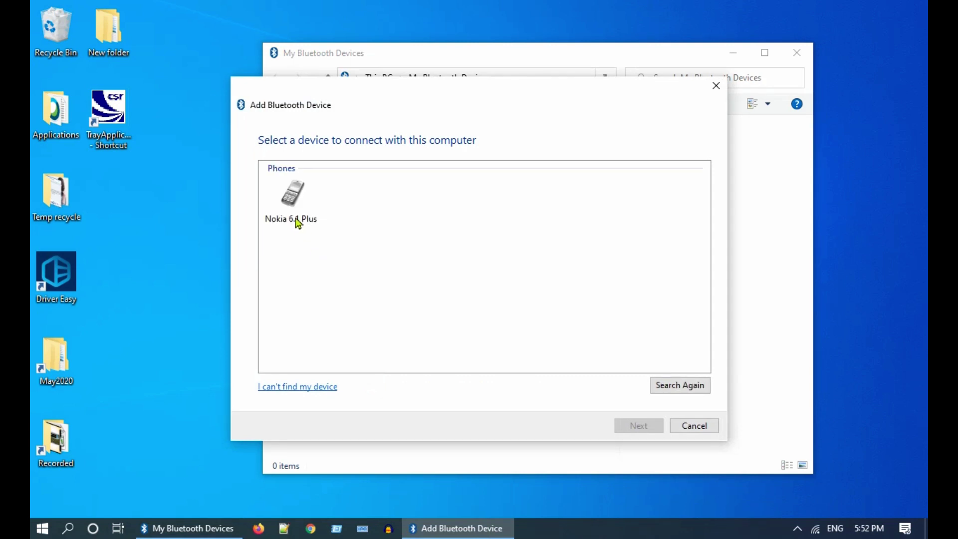
double_click(297, 219)
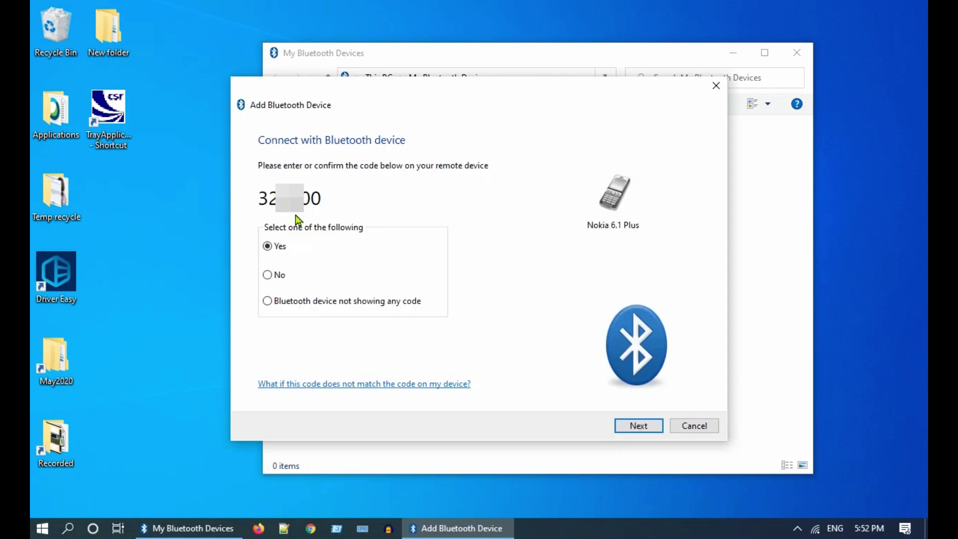
left_click(628, 425)
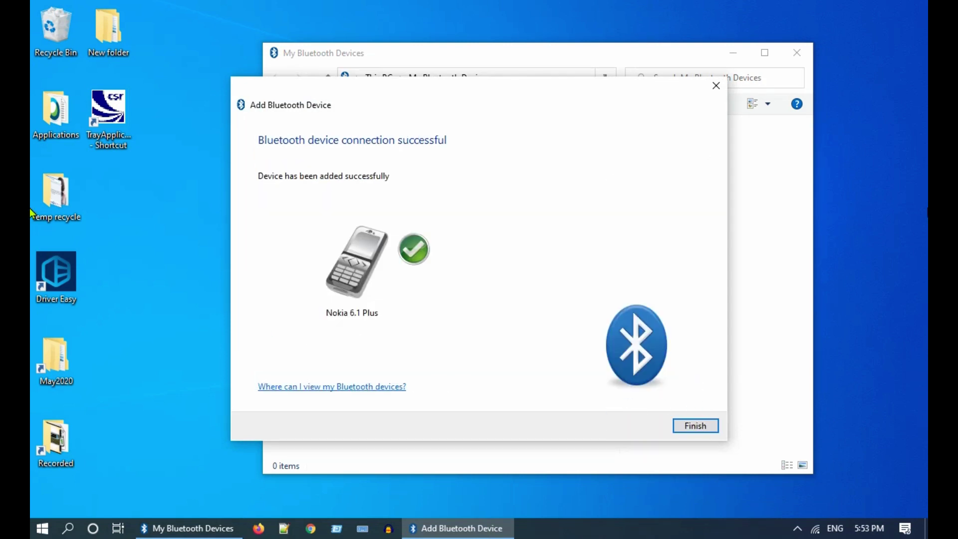
left_click(694, 426)
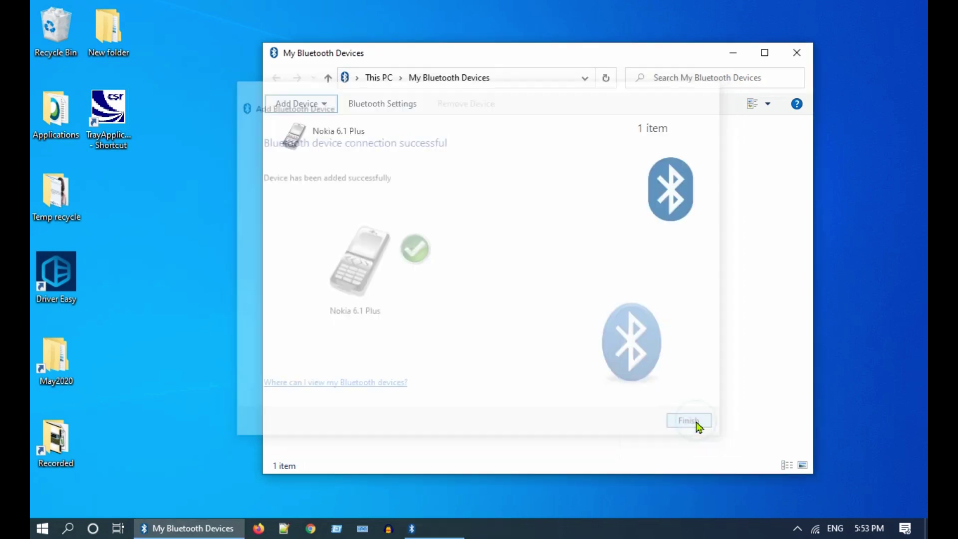
- Connect the phone's A2DP (Source) stereo service, then open Services via services.msc
left_click(371, 147)
double_click(372, 147)
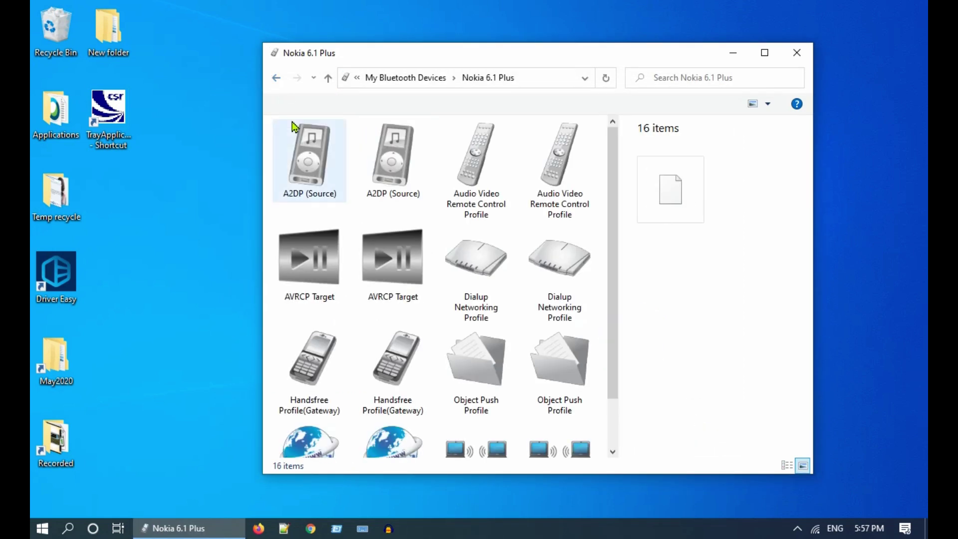
left_click(293, 125)
right_click(306, 149)
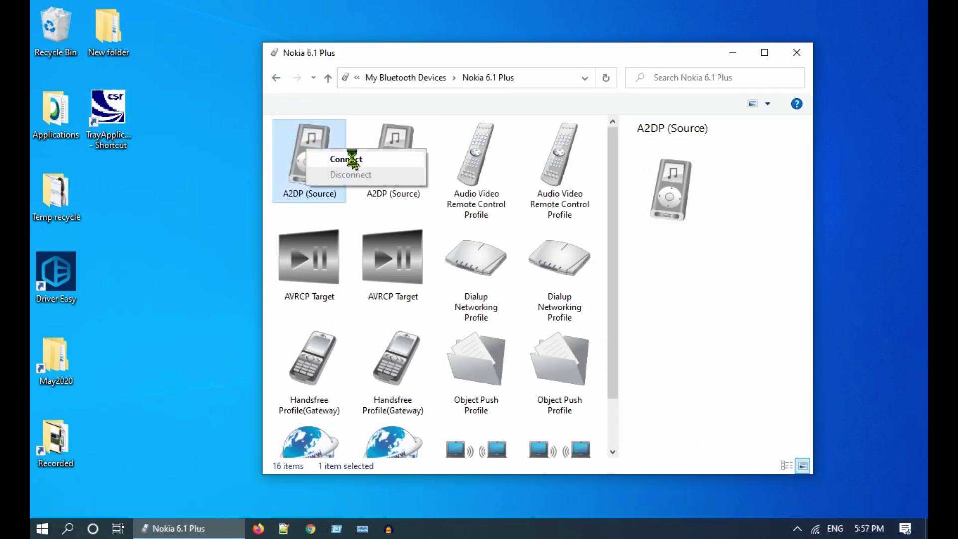
left_click(351, 159)
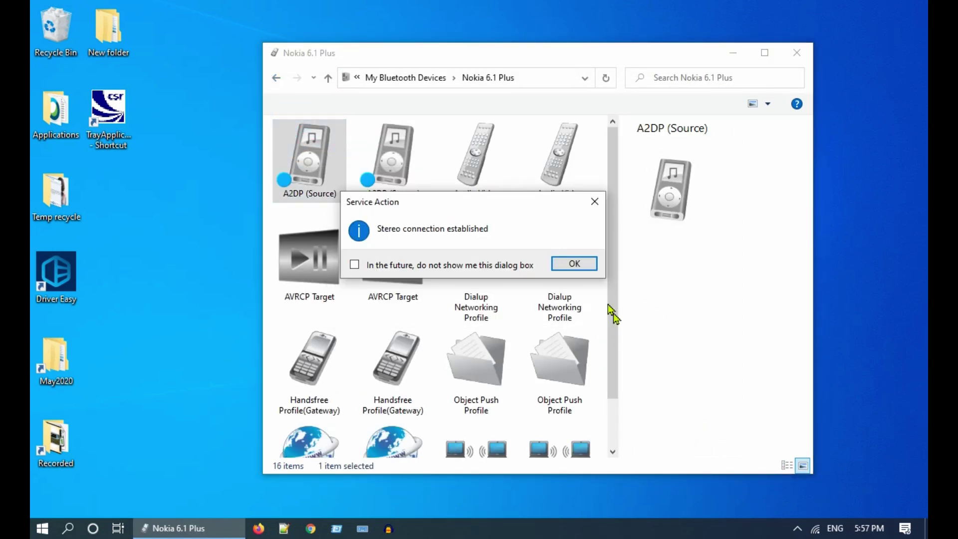
left_click(585, 269)
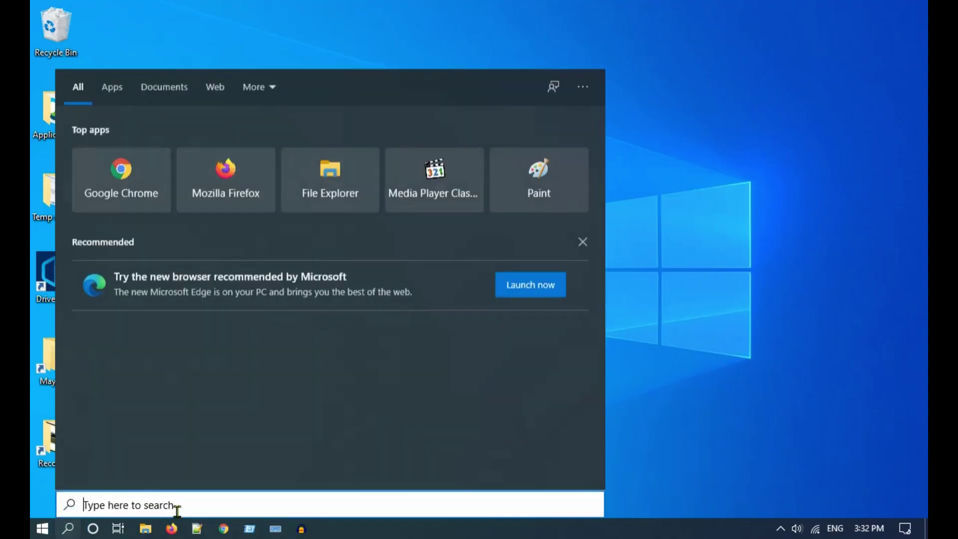
type("services.msc")
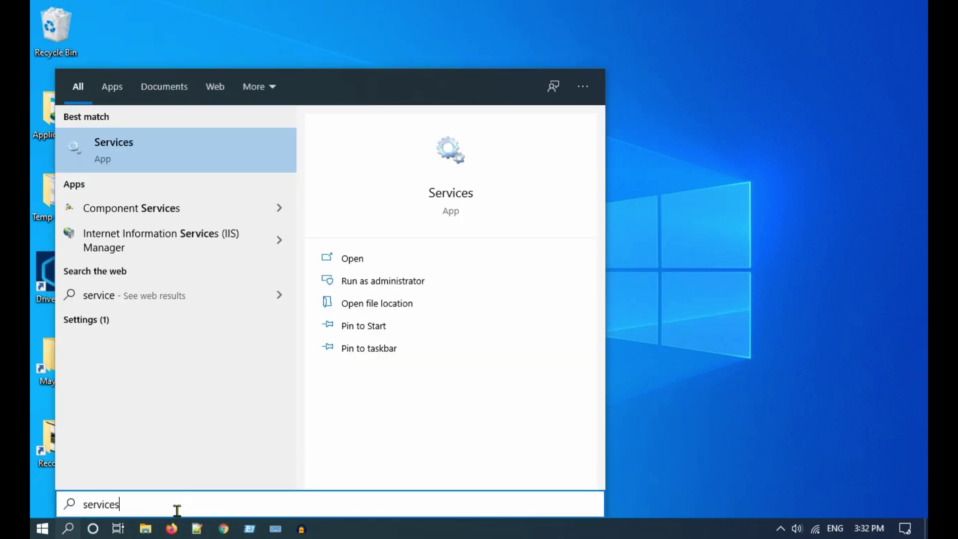
left_click(179, 157)
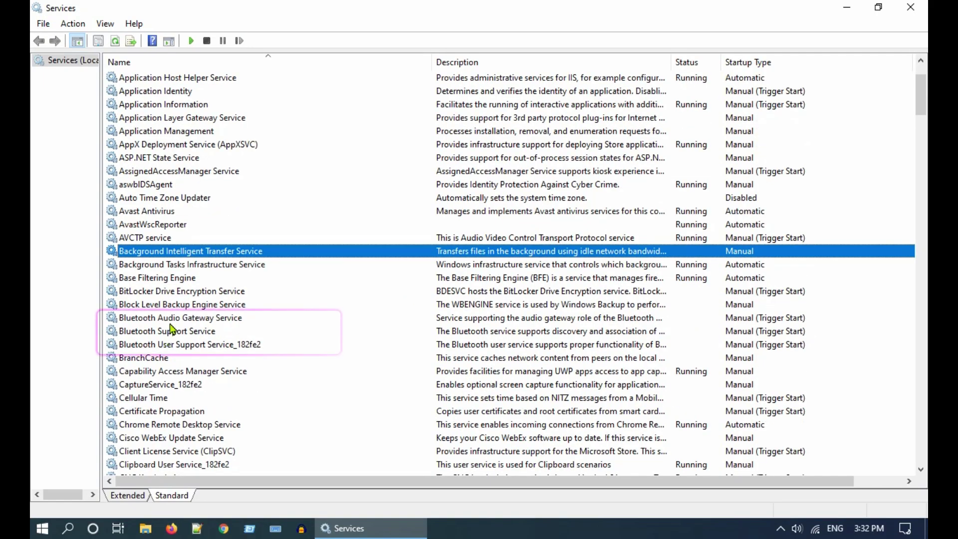
- Make Bluetooth Audio Gateway Service Automatic (Delayed Start) and start it, then search 'trouble' for Troubleshoot settings
left_click(171, 320)
left_click(172, 333)
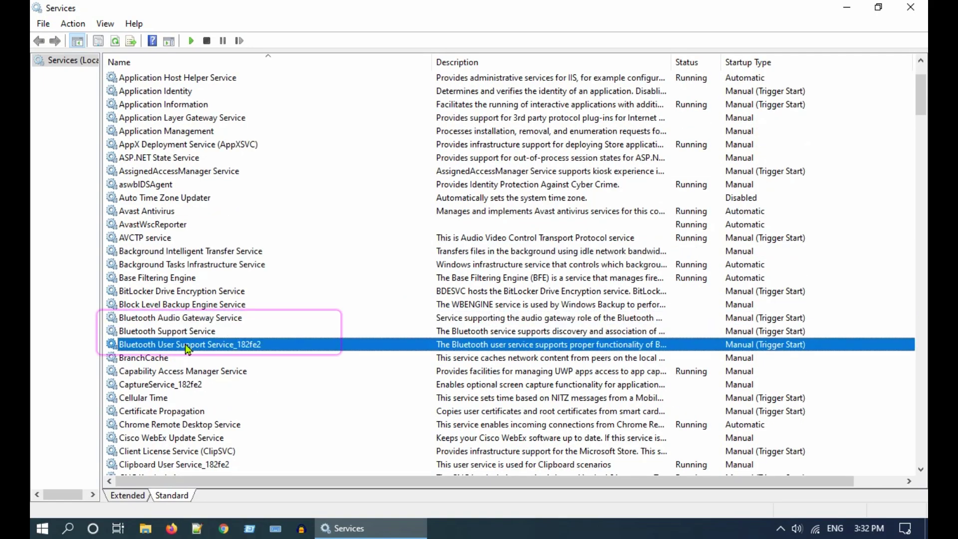
left_click(245, 321)
right_click(246, 320)
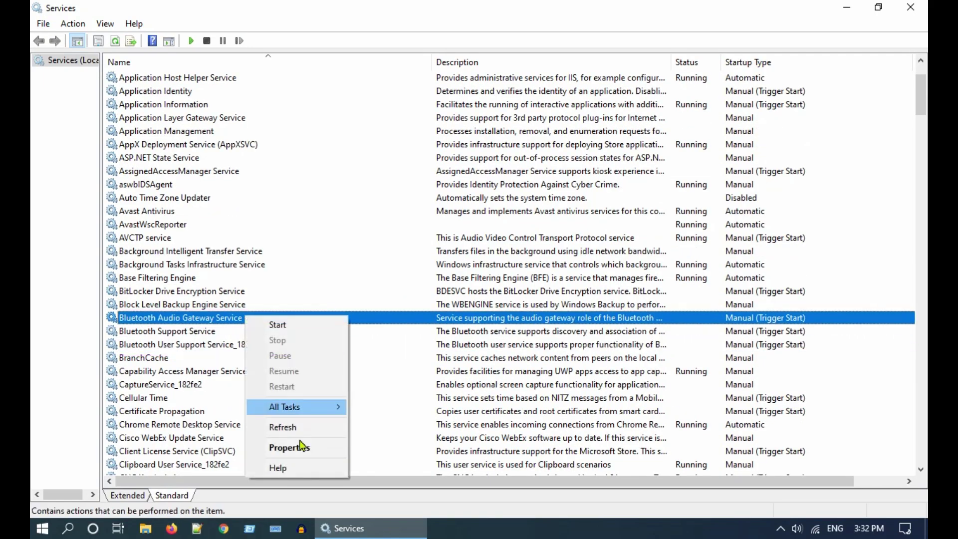
left_click(302, 446)
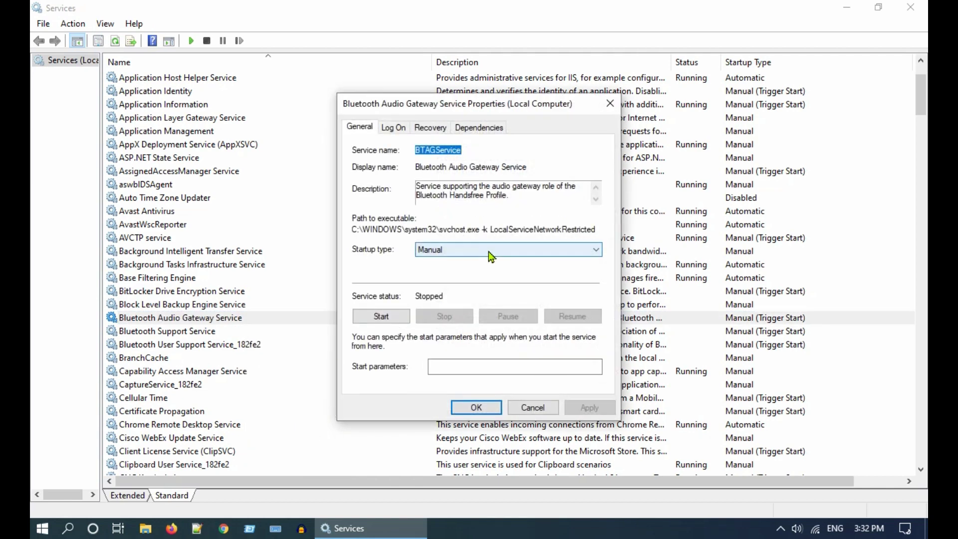
left_click(489, 251)
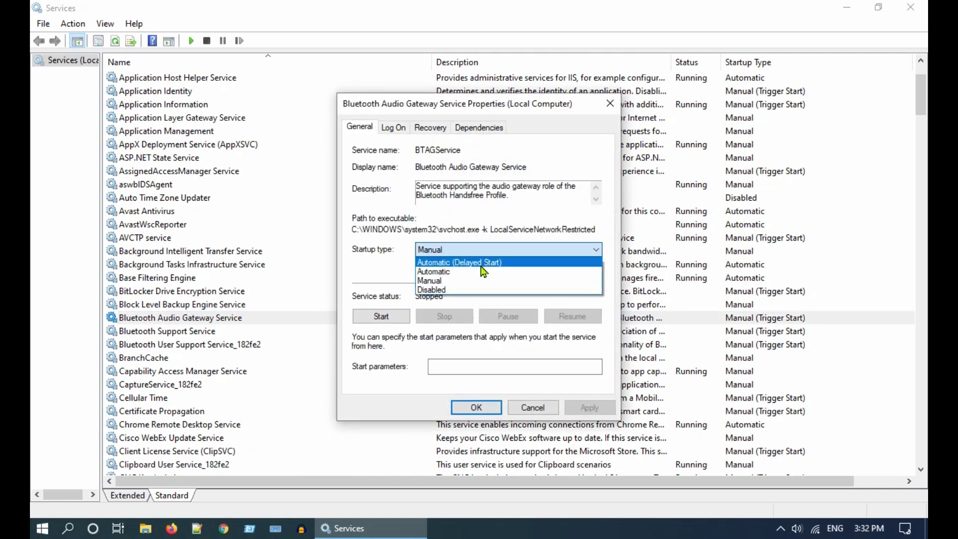
left_click(482, 265)
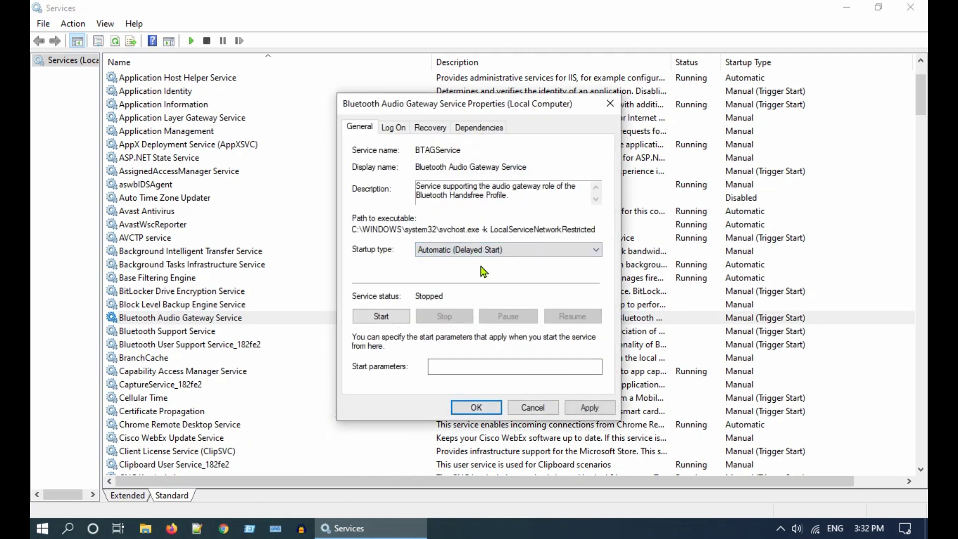
left_click(385, 320)
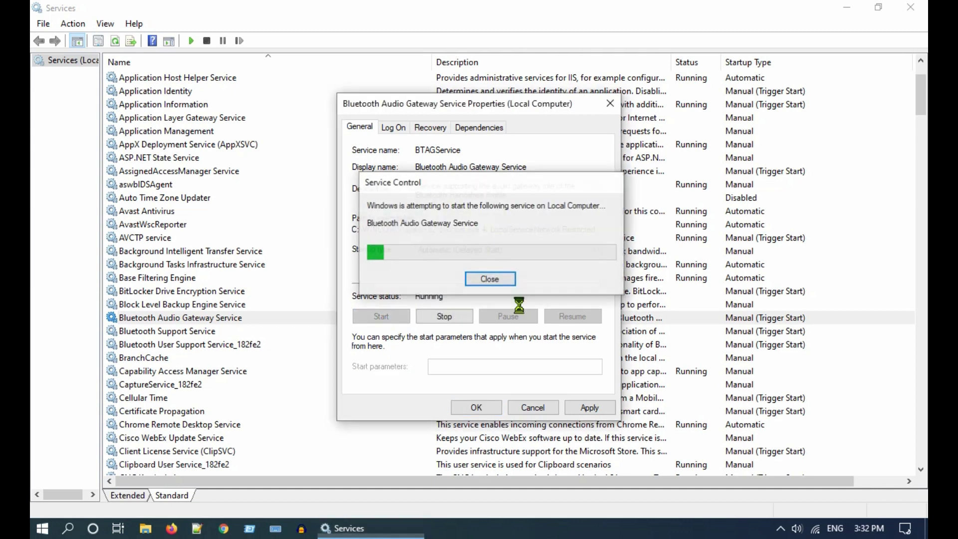
left_click(481, 407)
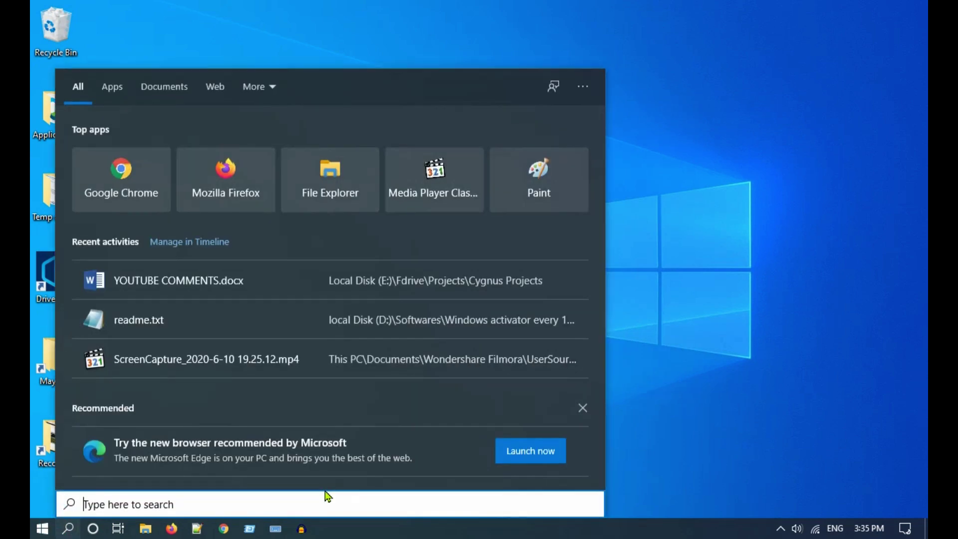
type("trouble")
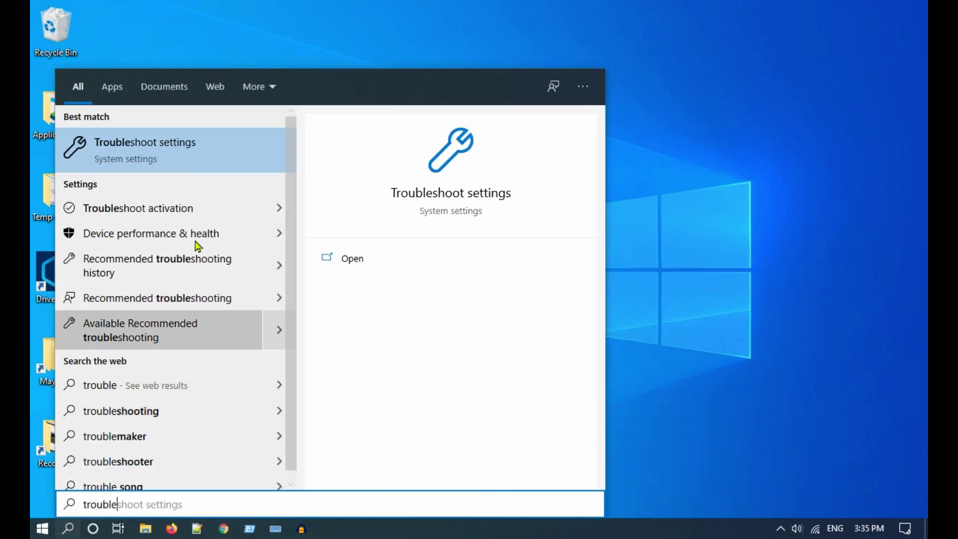
left_click(185, 154)
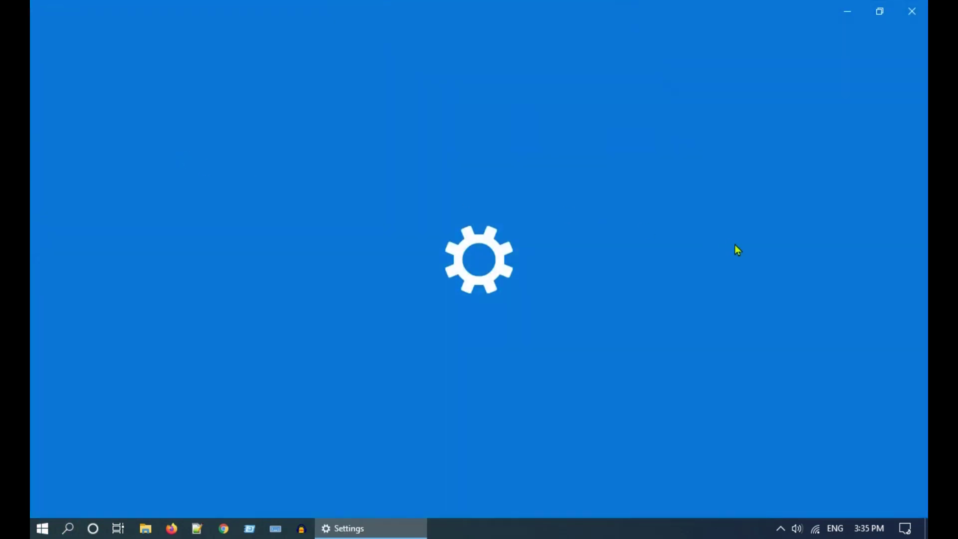
- Run the Bluetooth troubleshooter from the other problems list on the Troubleshoot page
scroll(712, 276, "down", 8)
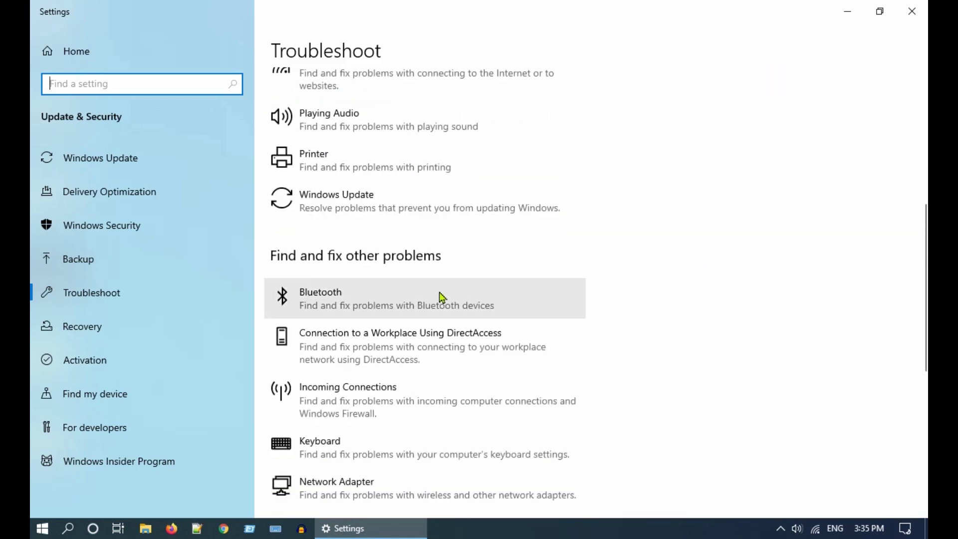
left_click(522, 301)
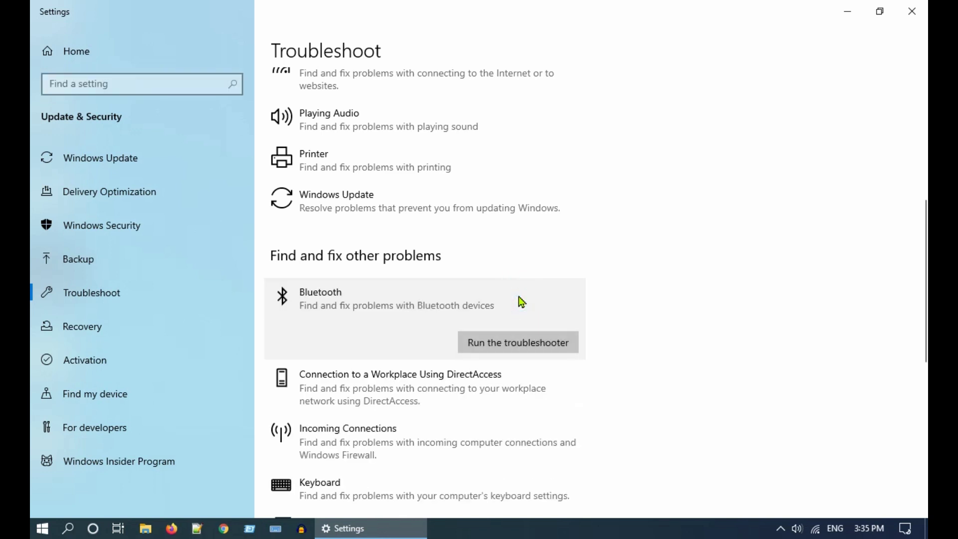
left_click(534, 351)
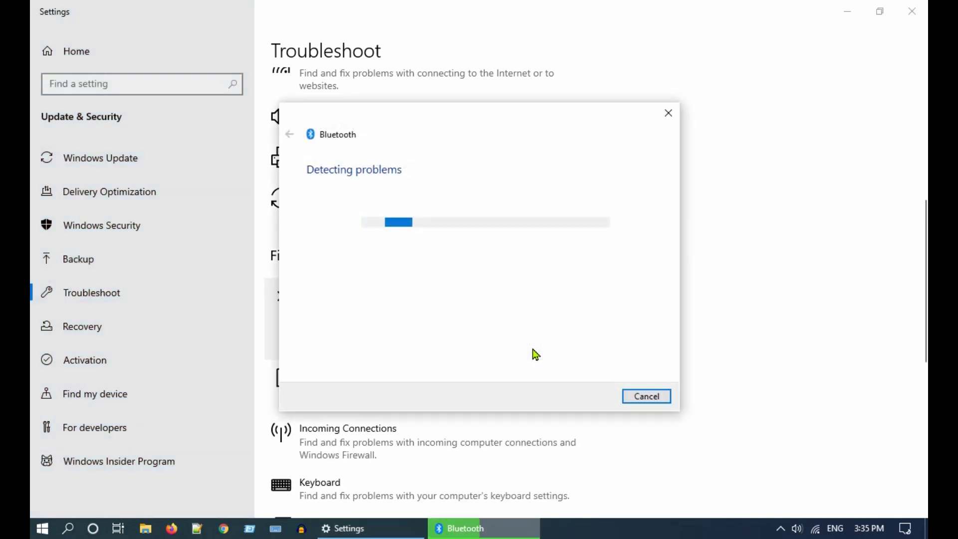